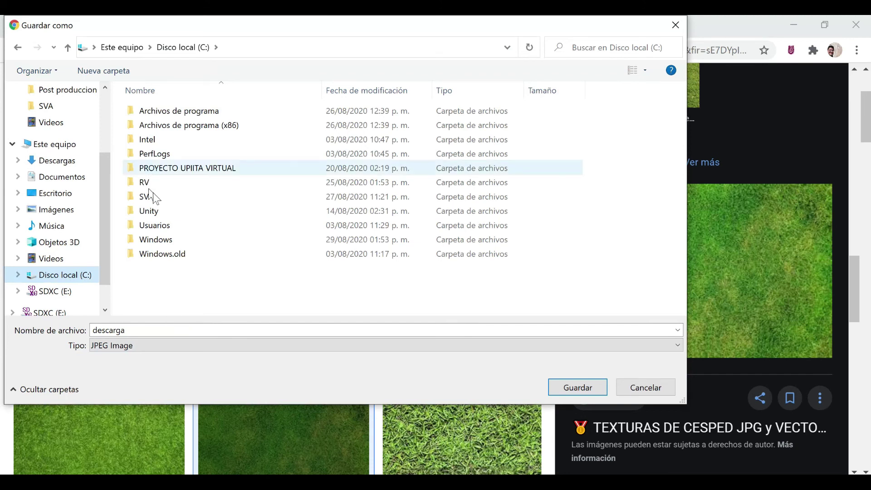
Browse to the Assets folder of the CLASE 1 project, inside RV and SESION1 on drive C, as the save location.
click(163, 183)
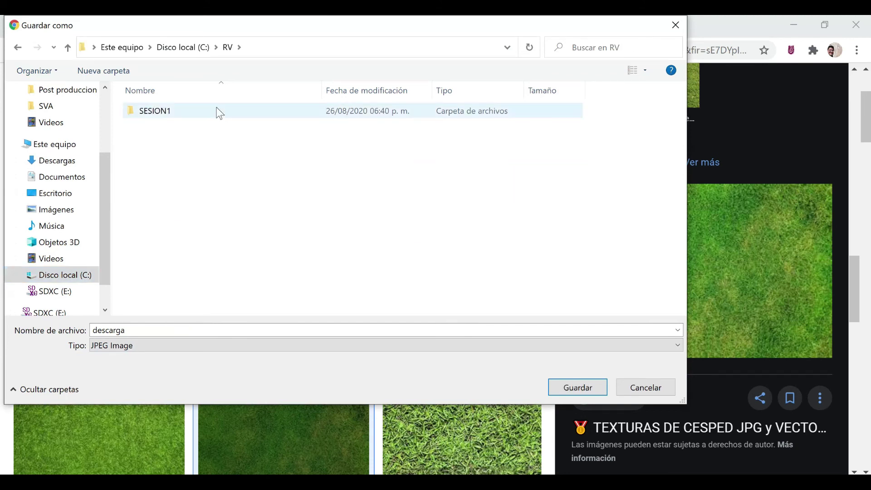
double_click(215, 110)
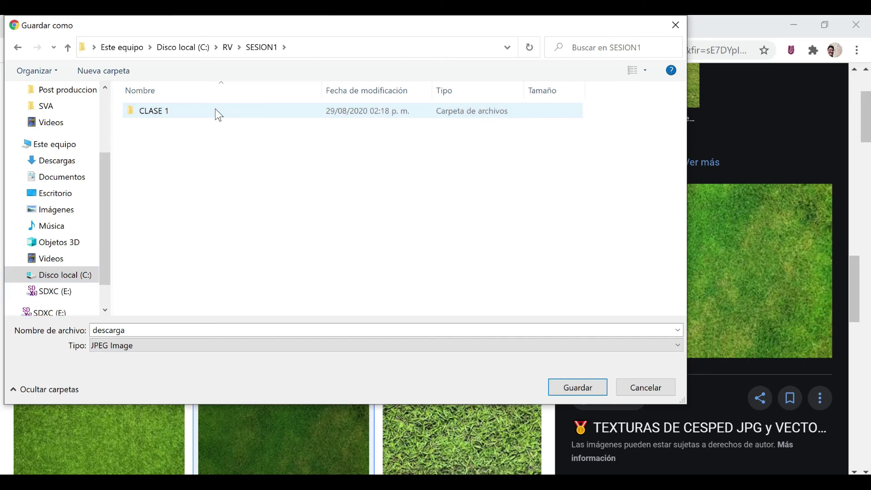
double_click(216, 110)
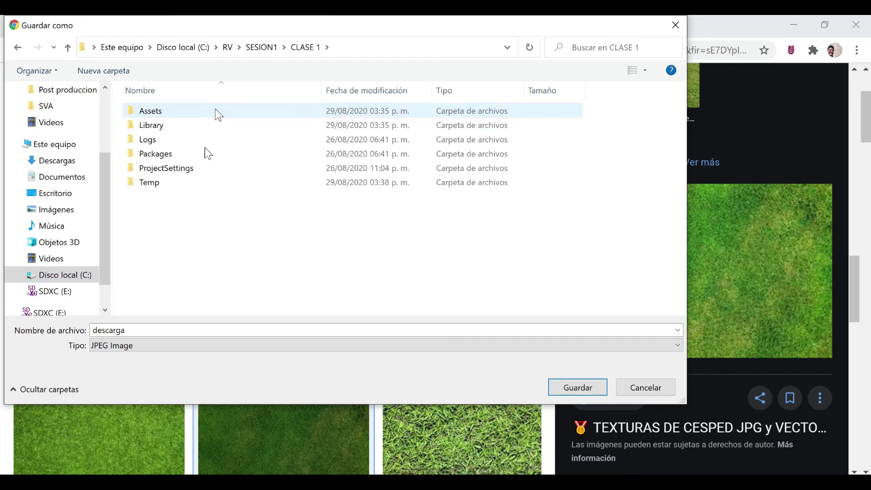
double_click(177, 113)
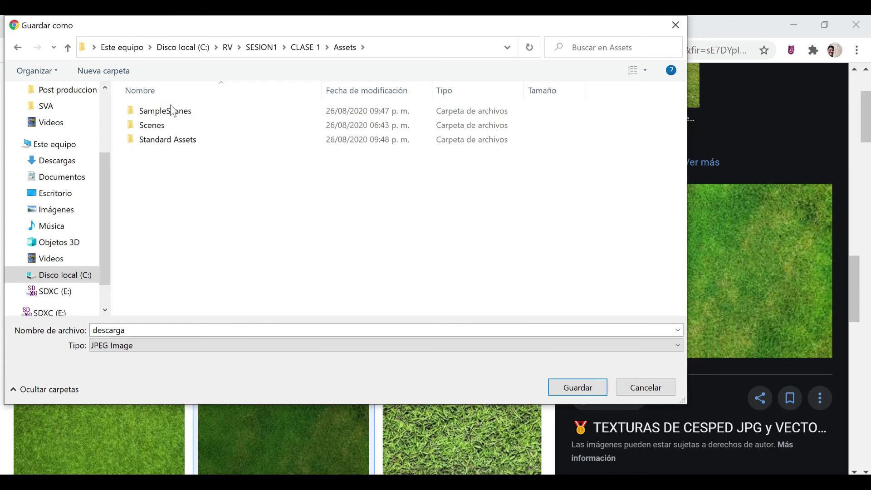
Create a new folder named TEXTURAS inside the project's Assets folder.
click(232, 331)
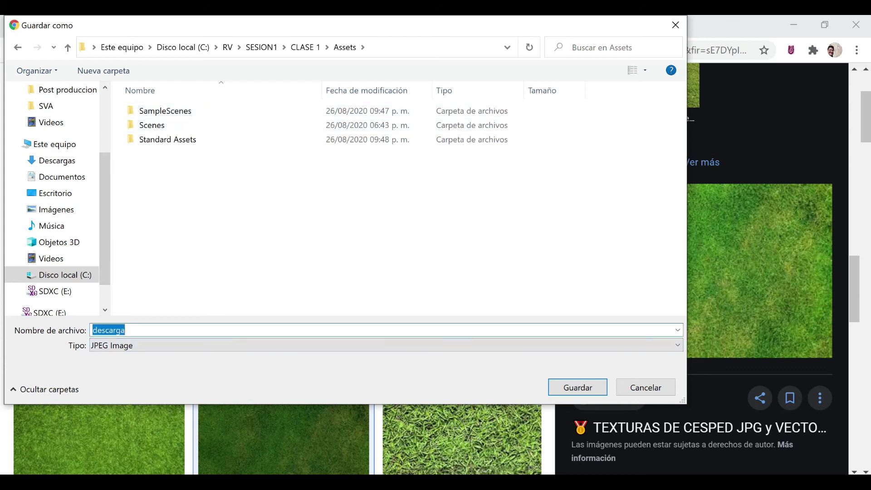
click(229, 187)
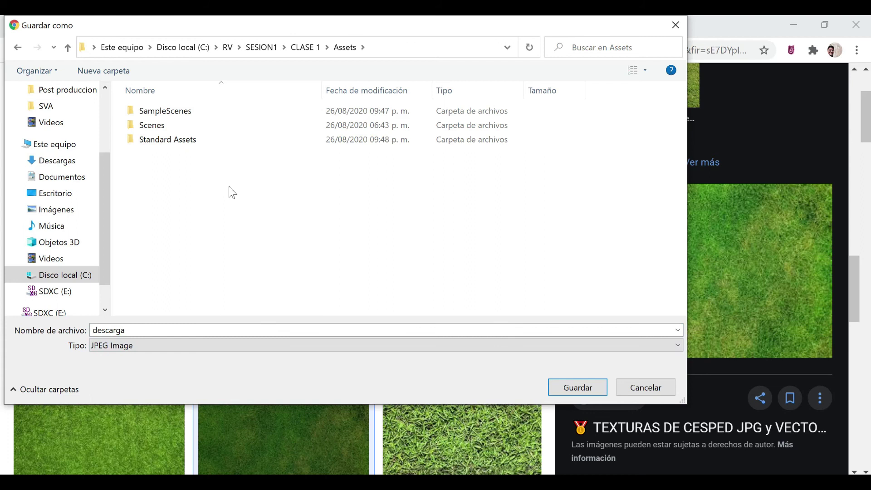
right_click(229, 185)
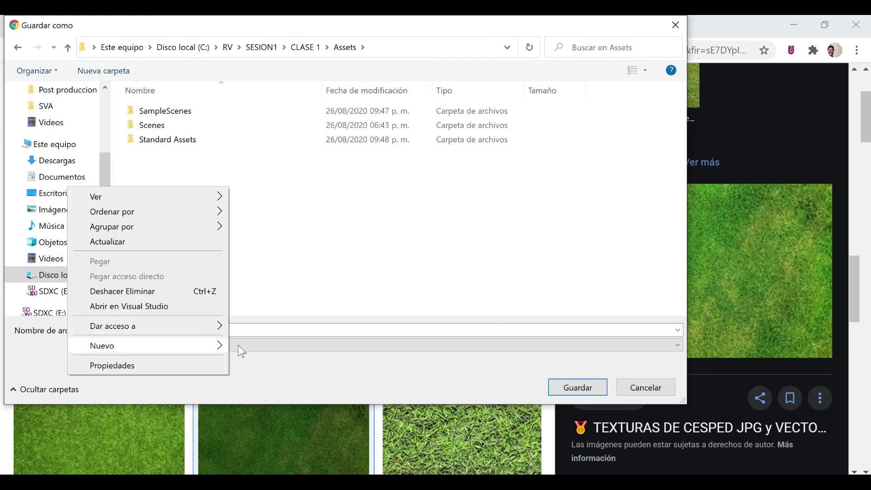
mouse_move(213, 347)
click(274, 161)
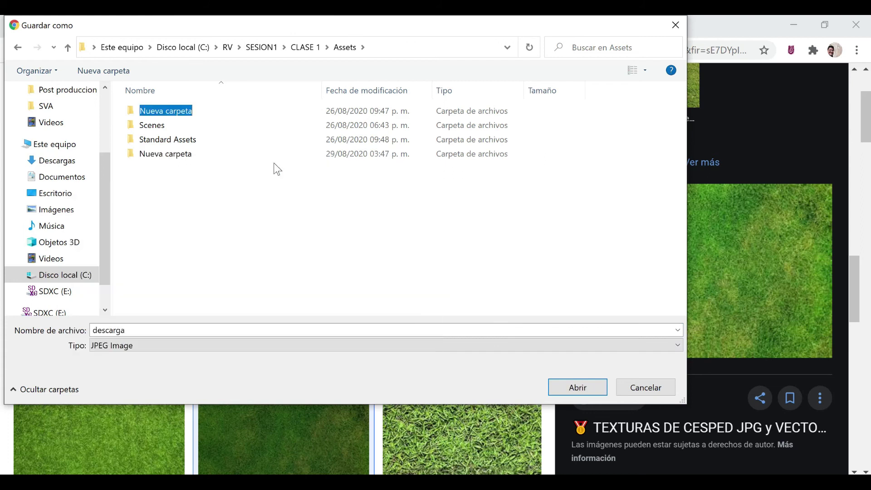
text(T)
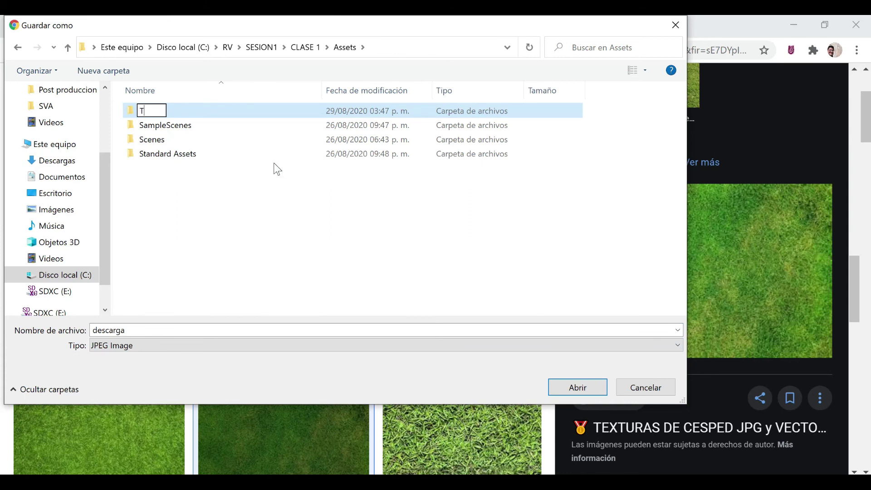
text(EXTURAS)
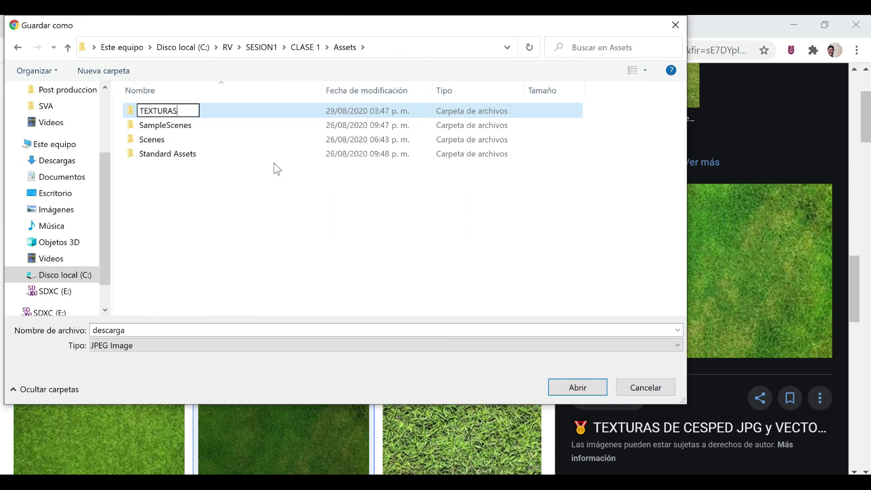
key(Return)
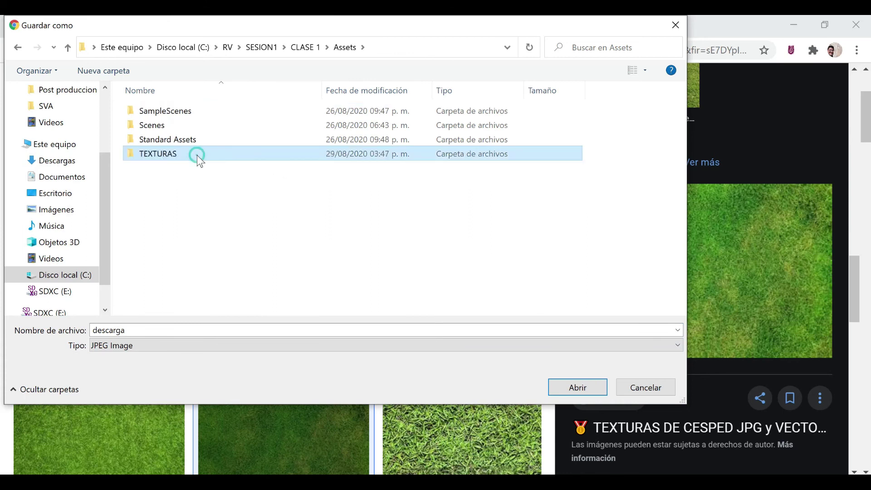
Save the grass image under the name PASTO in the TEXTURAS folder.
double_click(197, 155)
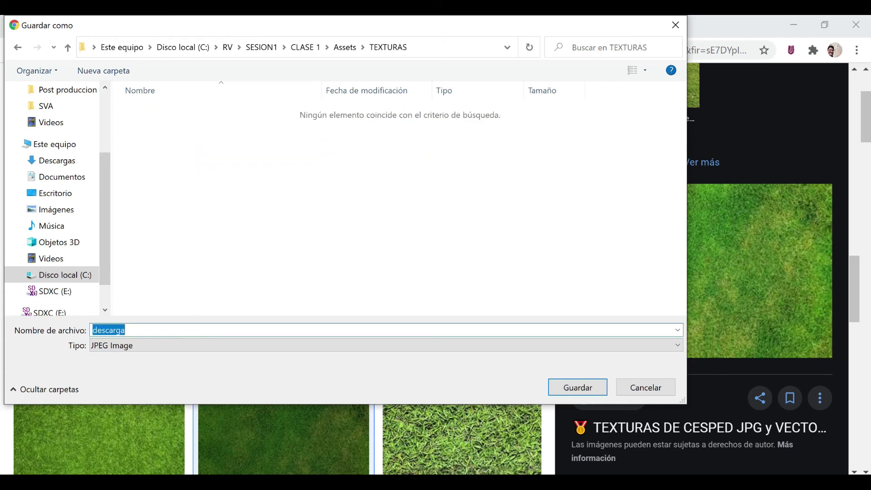
key(BackSpace)
text(PASTO)
key(Return)
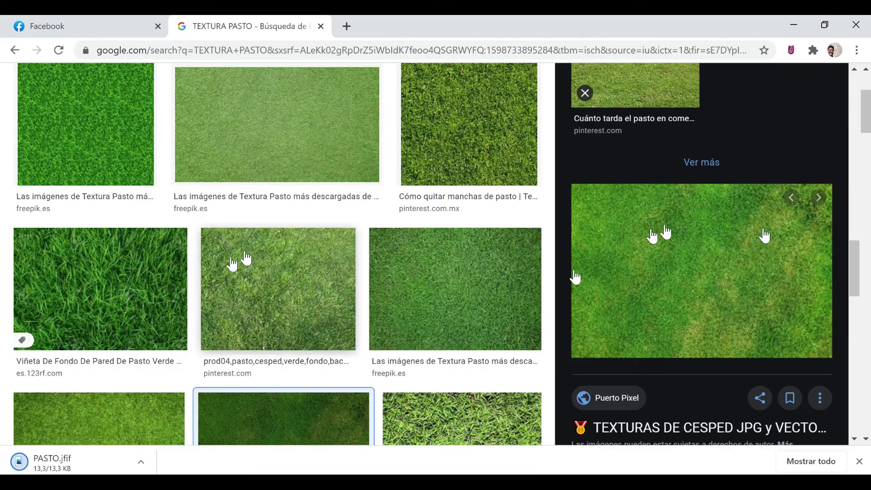
Open the 123RF grass texture from the image results and save the picture as PASTO.jpg.
scroll(455, 296, down, 3)
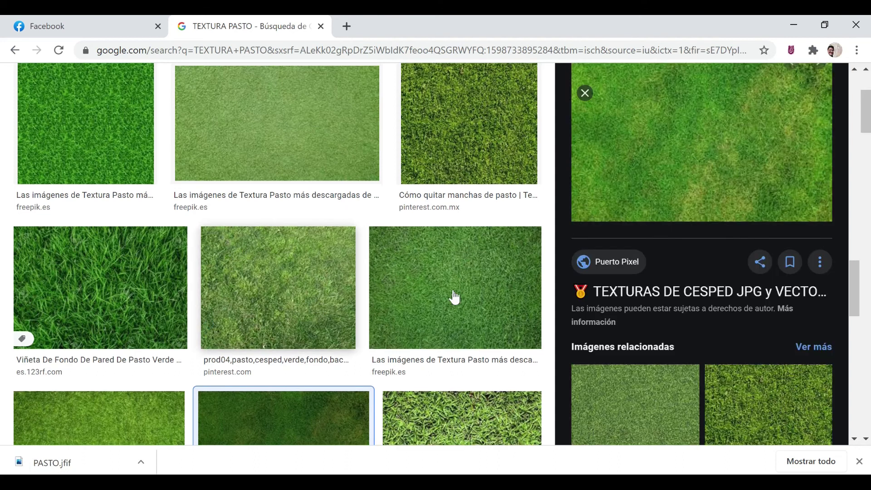
scroll(111, 317, down, 3)
click(111, 318)
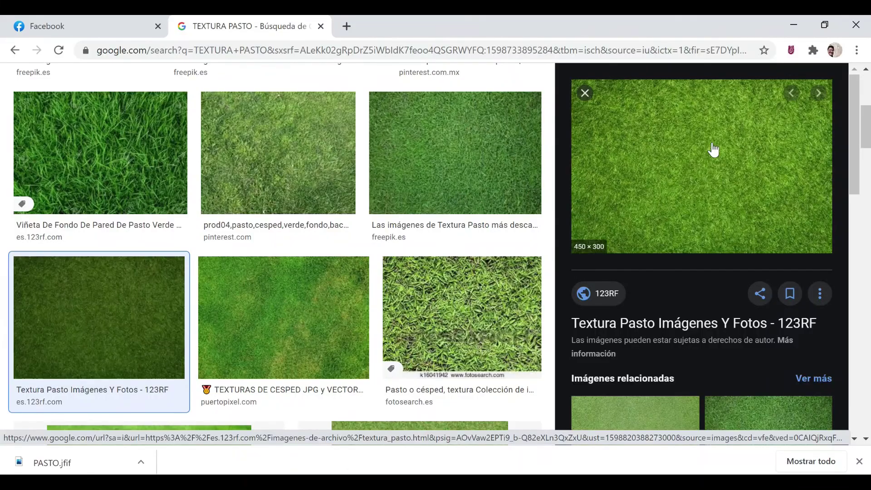
right_click(712, 142)
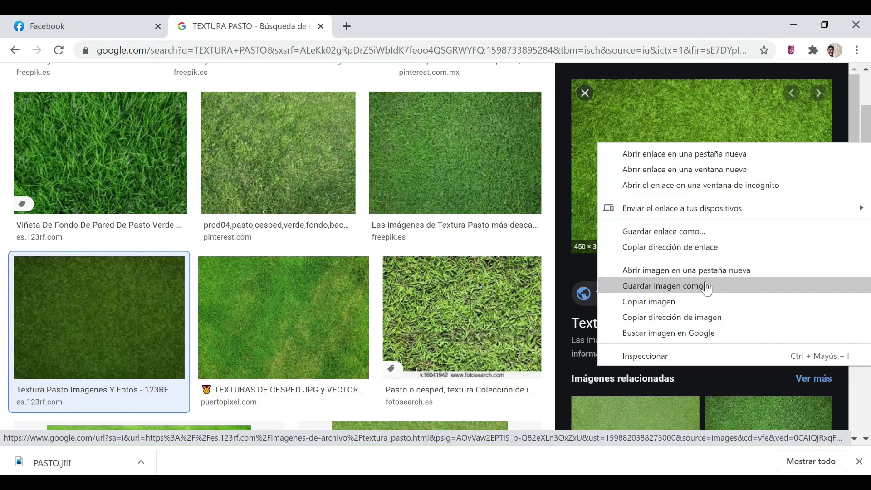
click(706, 285)
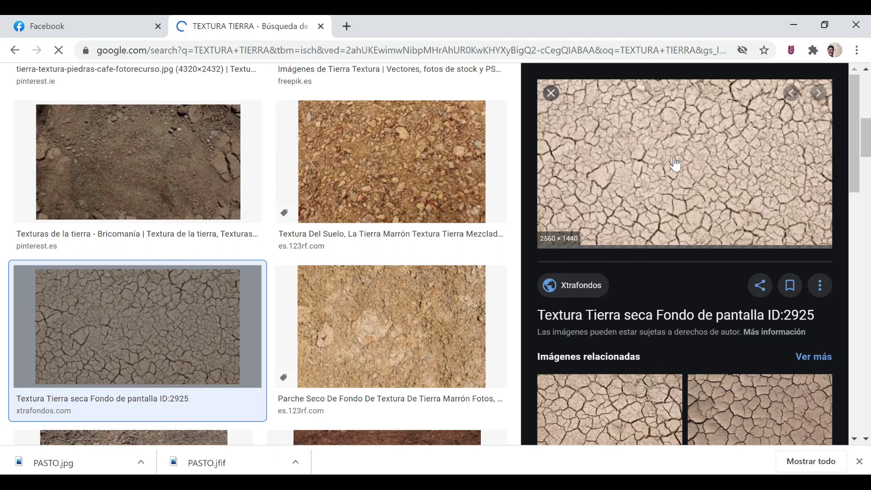
Save the cracked dry-earth image from Xtrafondos as TIERRA in the TEXTURAS folder.
right_click(692, 276)
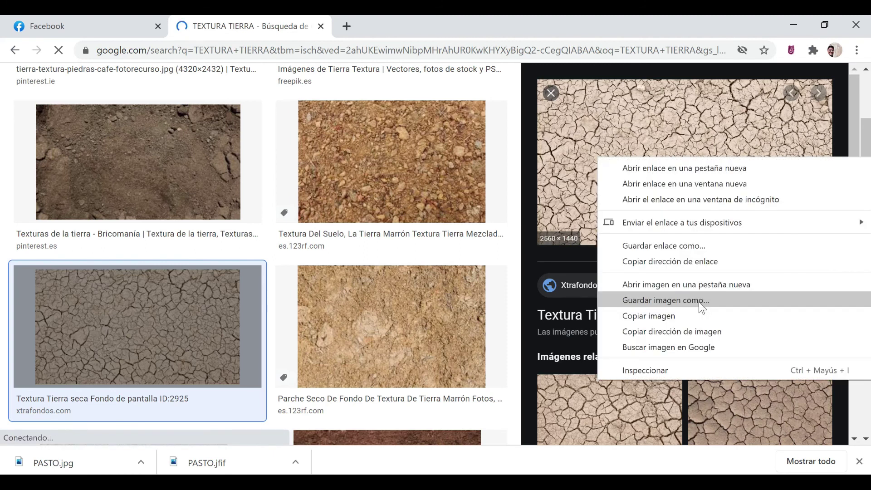
click(699, 301)
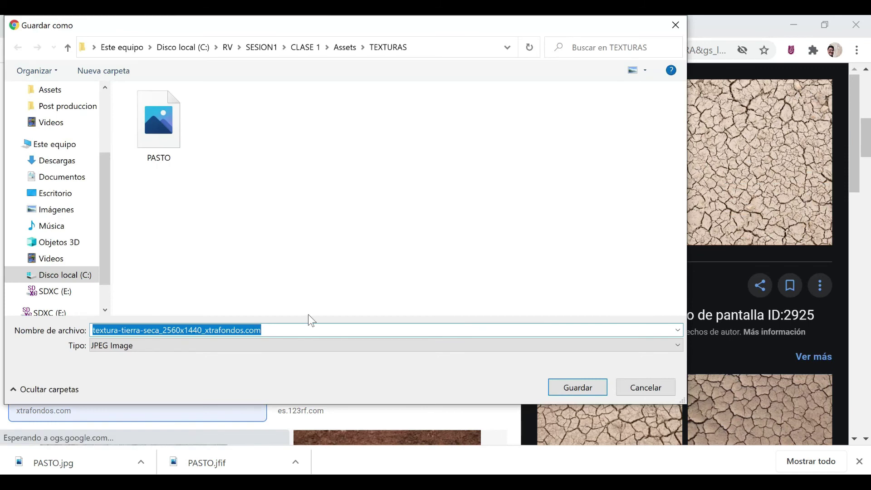
text(T)
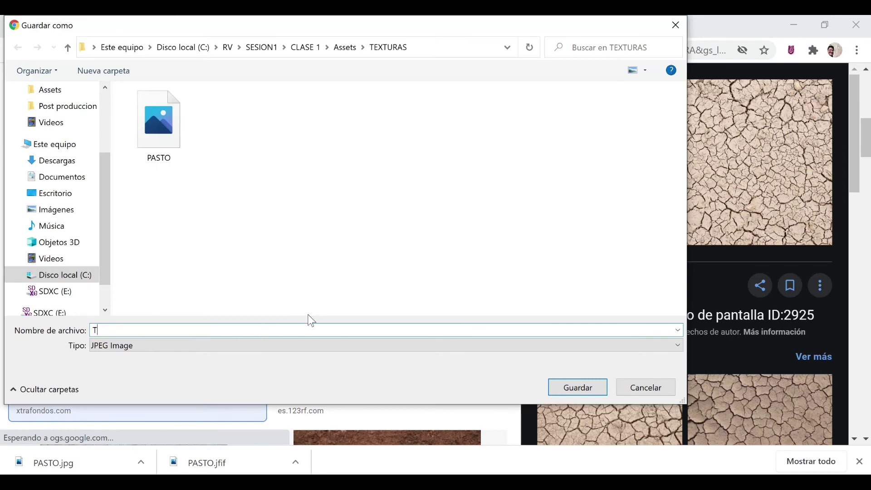
text(IERRA)
key(Return)
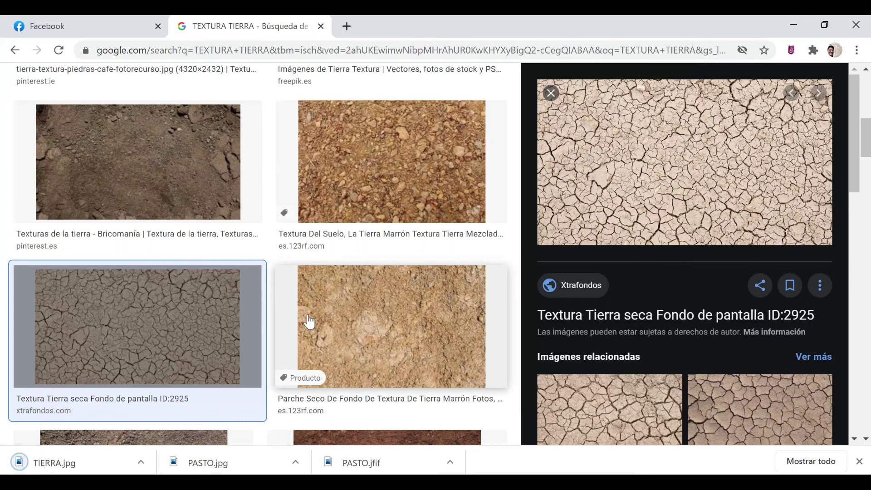
Switch to Unity and open the TEXTURAS folder in the project's assets.
click(801, 23)
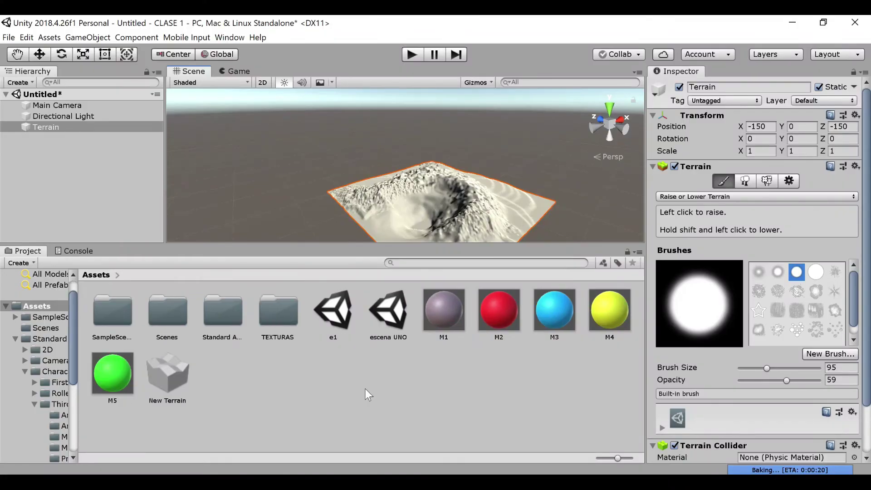
click(366, 391)
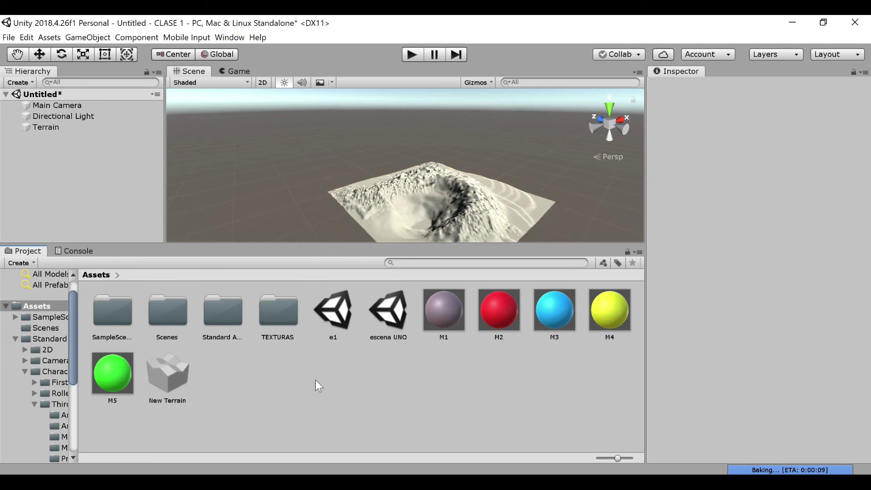
double_click(284, 320)
click(355, 350)
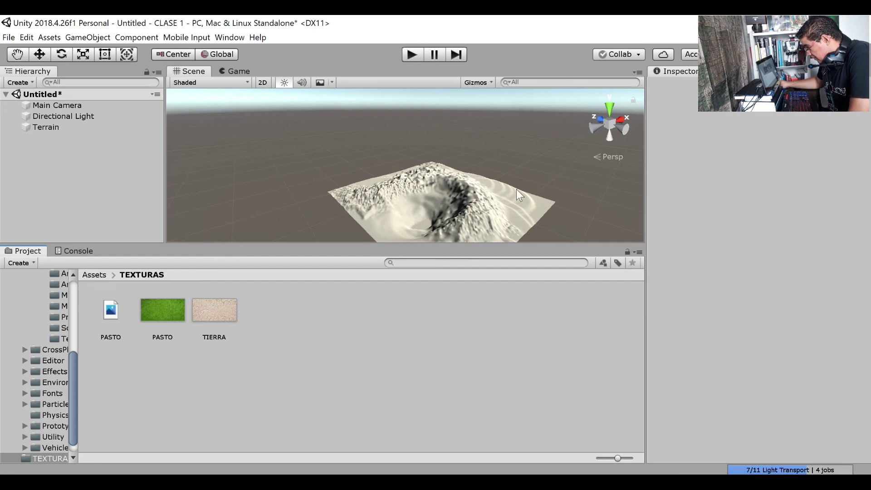
Select the terrain, set its terrain tool to Paint Texture and widen the Inspector to show the settings in full.
click(465, 198)
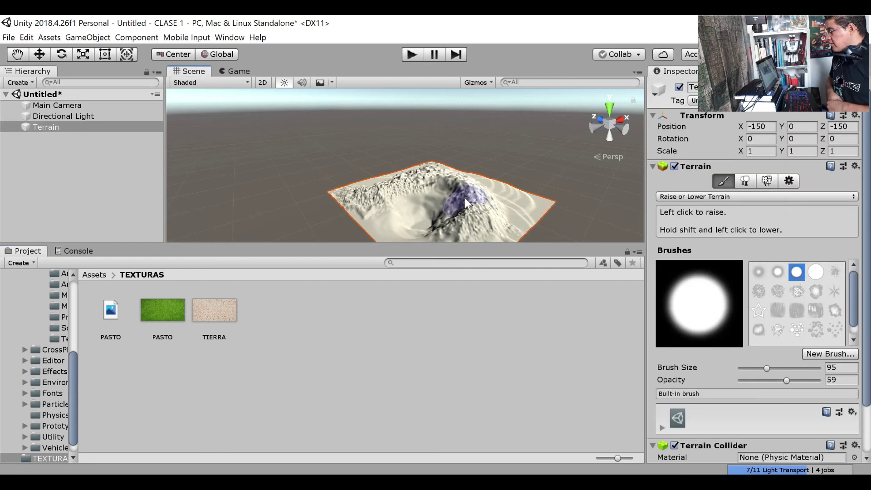
click(706, 197)
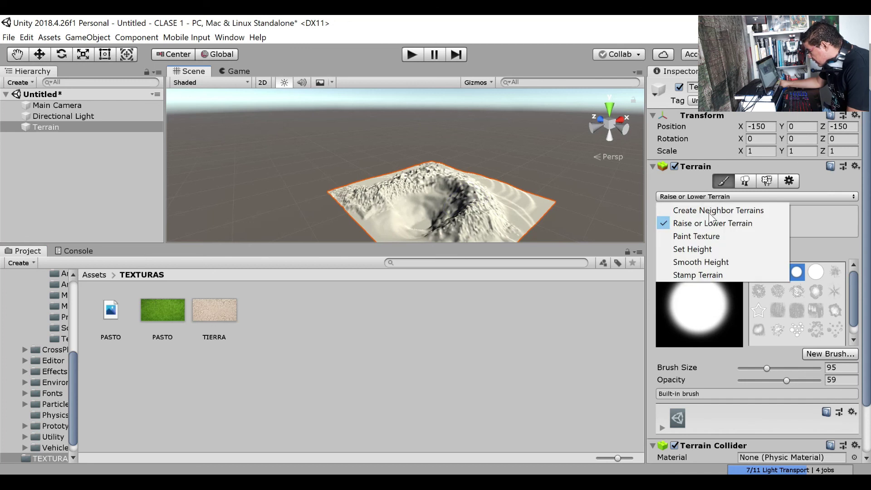
click(712, 237)
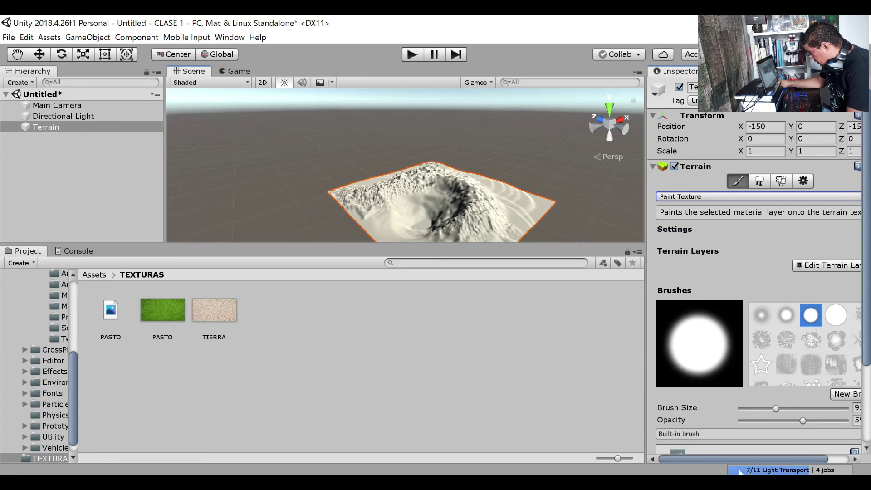
mouse_move(758, 458)
mouse_down()
mouse_move(788, 459)
mouse_move(710, 455)
mouse_up()
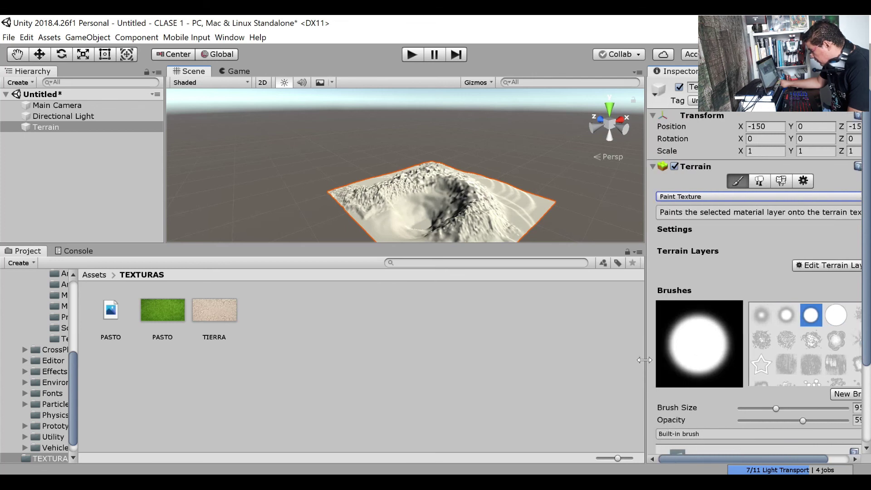
drag(644, 359, 589, 357)
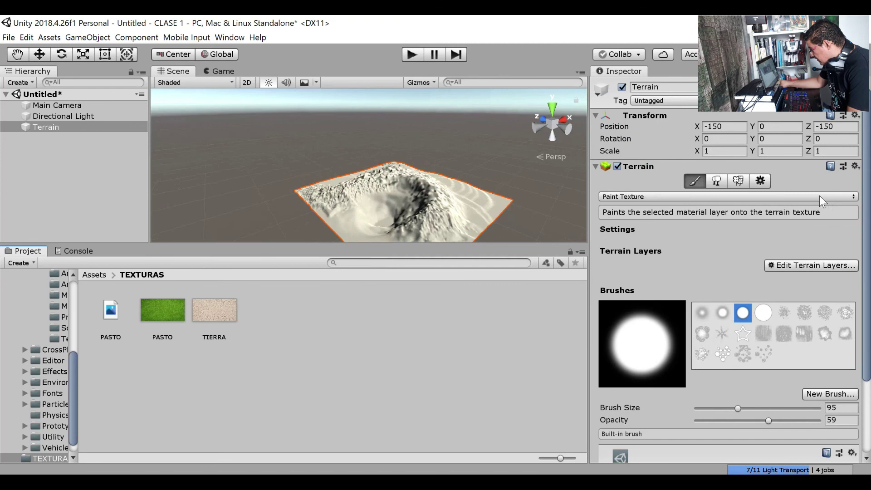
Create a terrain layer from the TIERRA texture, finding it by name in the texture selection window.
click(834, 268)
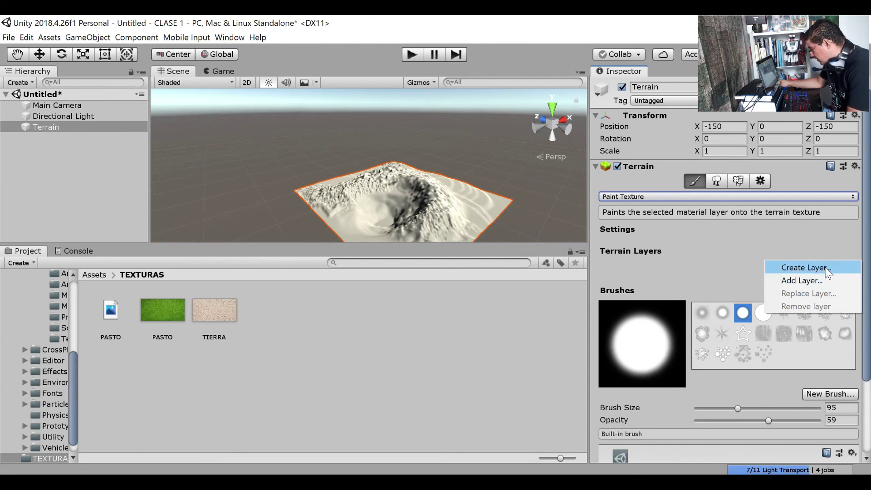
click(826, 269)
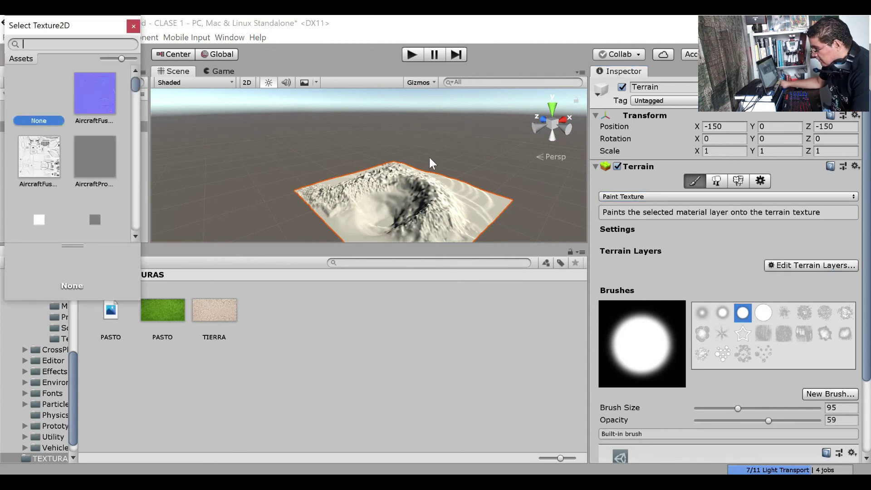
drag(24, 27, 410, 106)
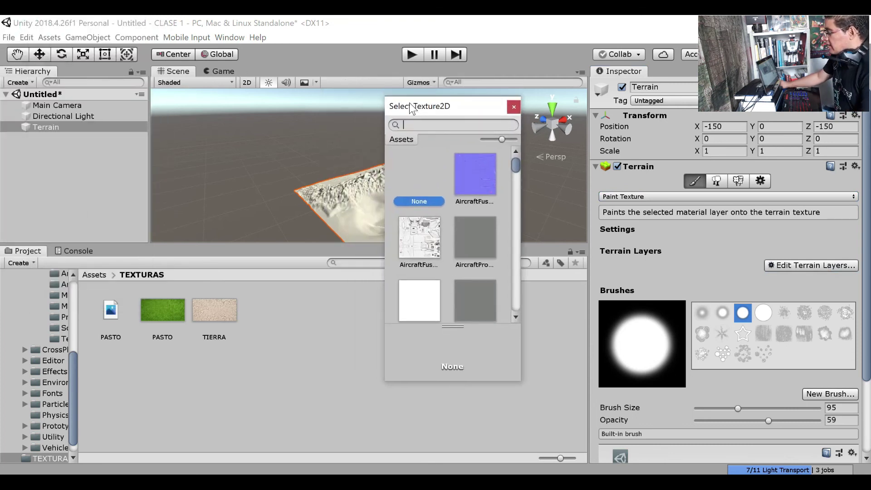
mouse_move(516, 168)
mouse_down()
mouse_move(514, 190)
mouse_move(513, 164)
mouse_up()
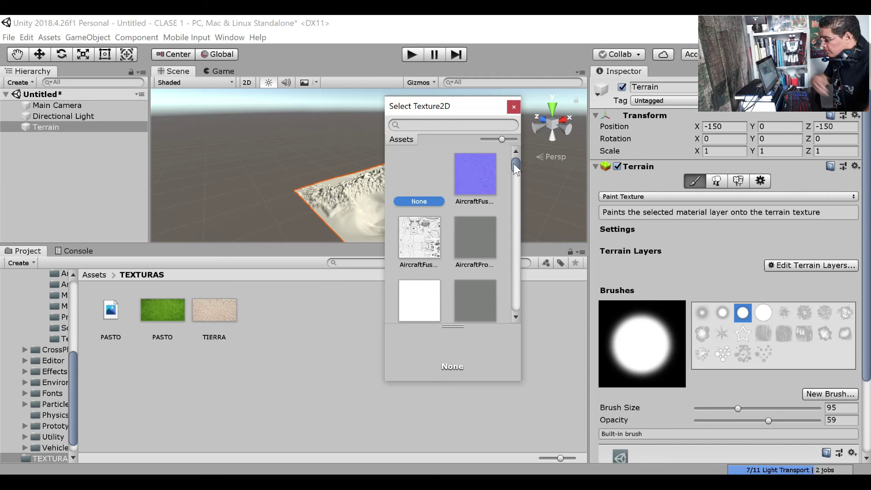
click(464, 127)
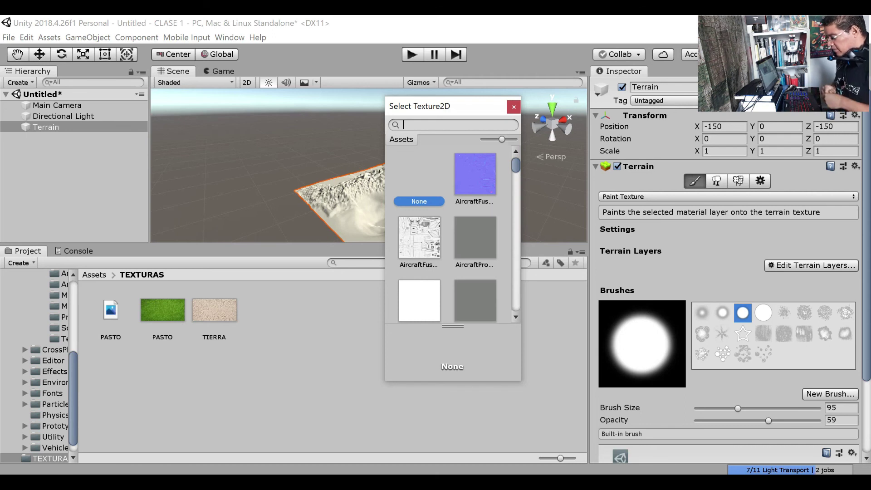
text(TIERRA)
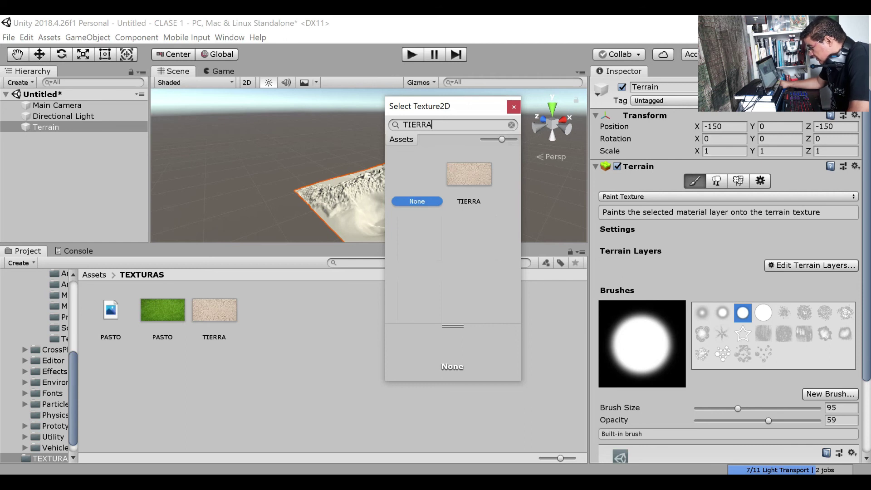
click(469, 168)
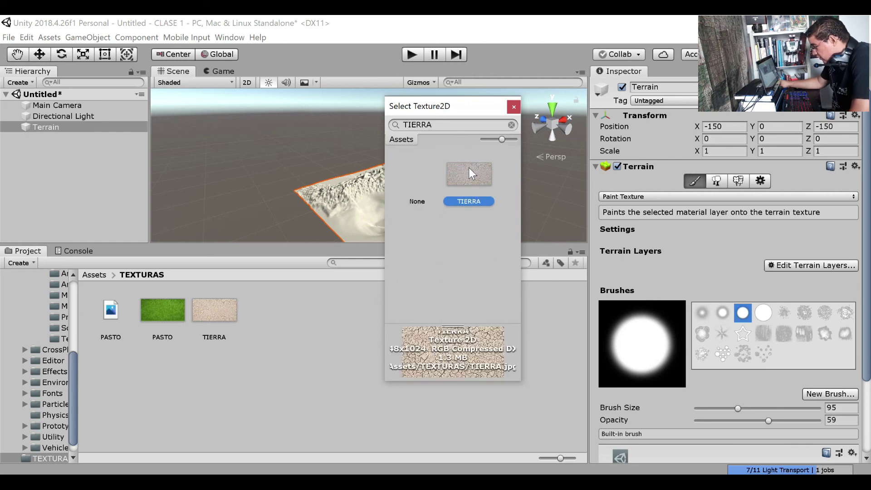
double_click(469, 172)
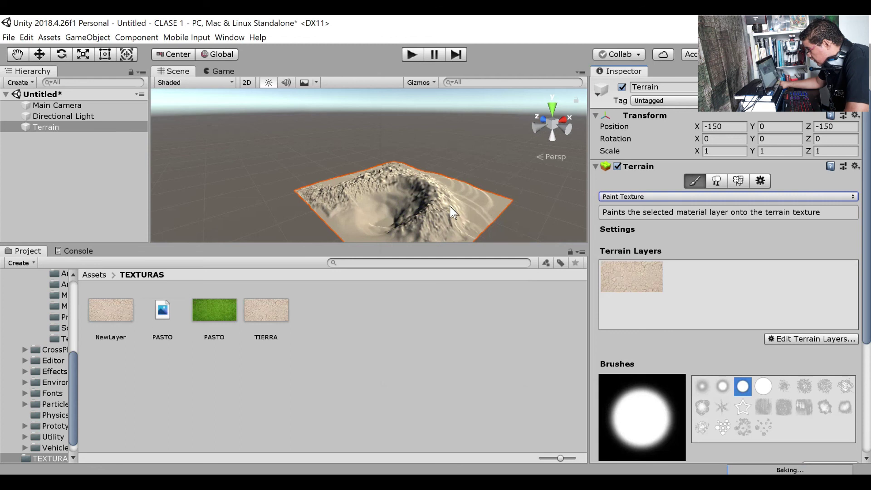
Examine the earth texture on the terrain up close, from several angles and over the whole terrain.
scroll(450, 206, up, 3)
scroll(449, 203, up, 1)
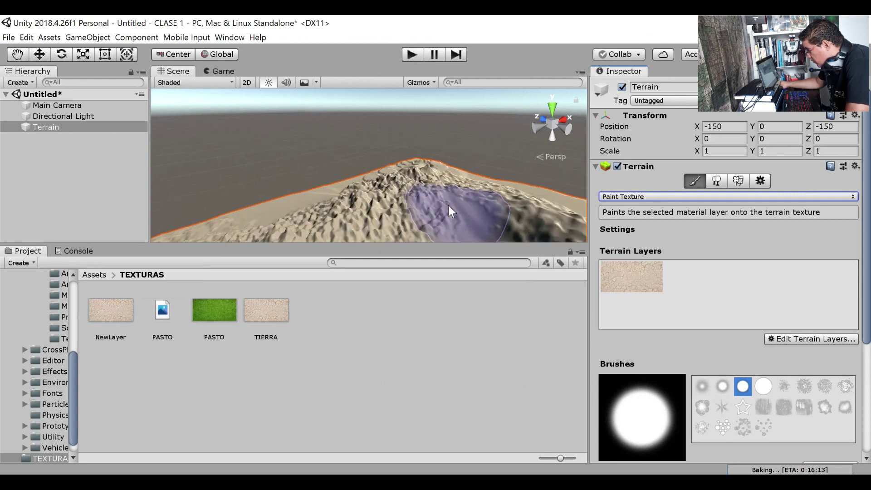
scroll(448, 205, up, 1)
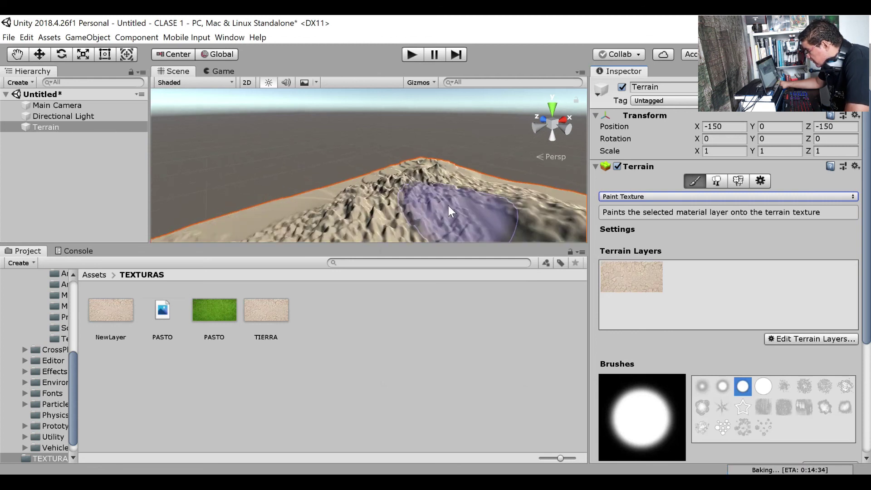
scroll(448, 206, up, 1)
scroll(450, 206, up, 1)
scroll(451, 208, down, 3)
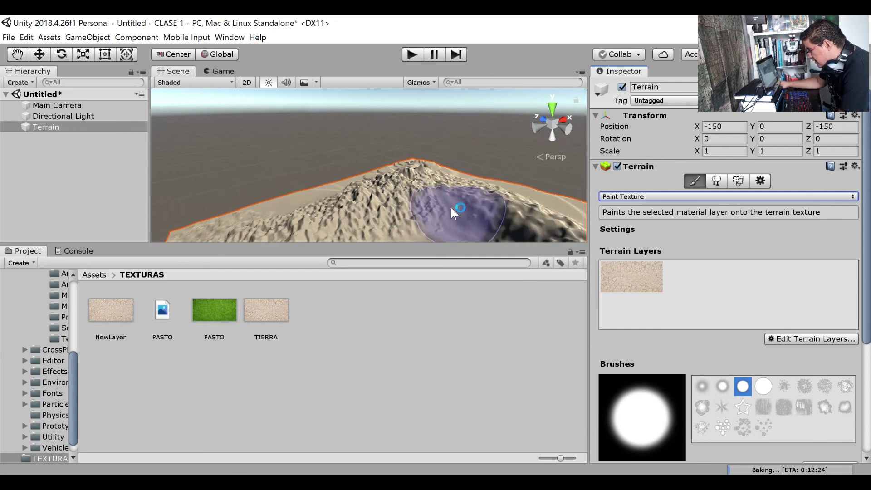
scroll(461, 203, down, 2)
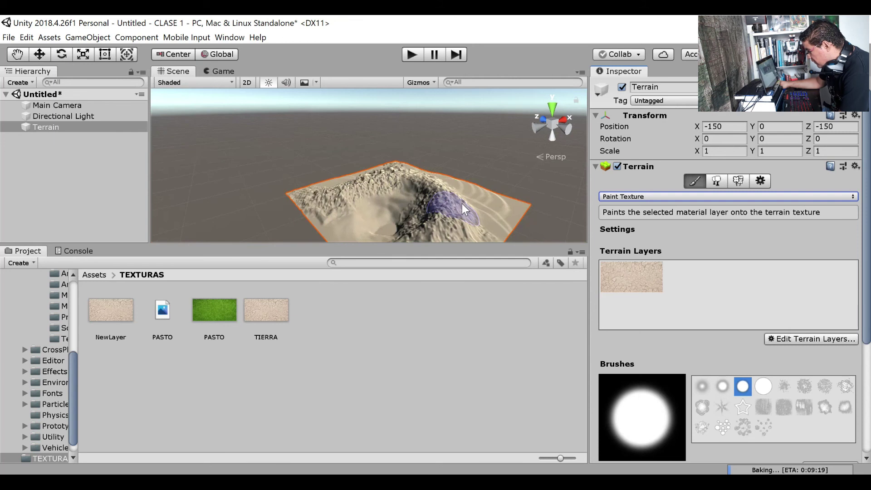
alt+drag(463, 203, 433, 220)
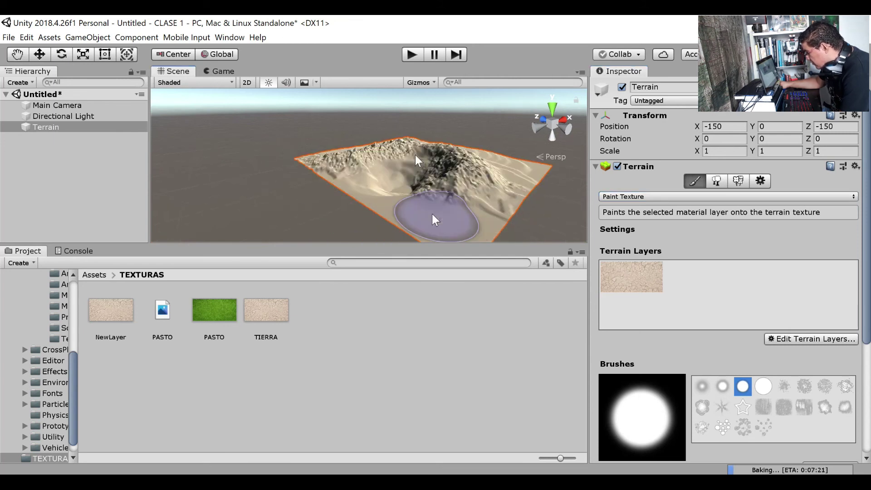
alt+drag(415, 156, 393, 110)
mouse_move(465, 209)
middle_down()
mouse_move(444, 216)
mouse_move(446, 200)
middle_up()
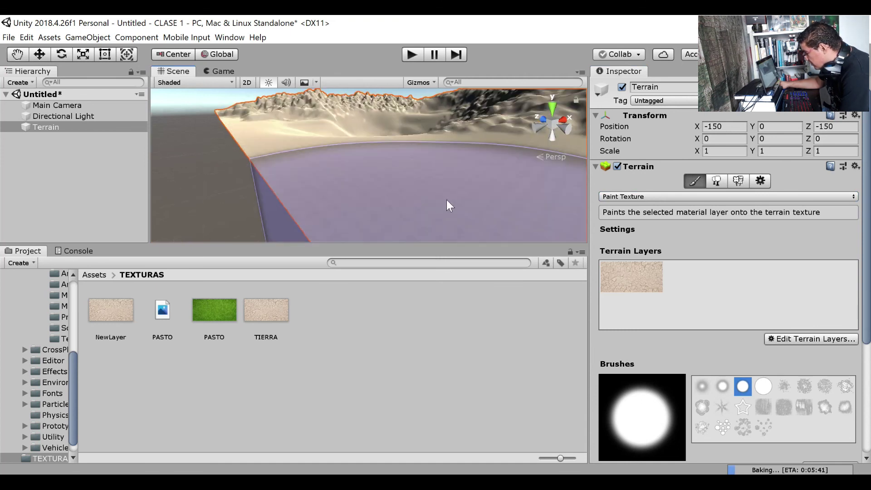
scroll(446, 200, down, 3)
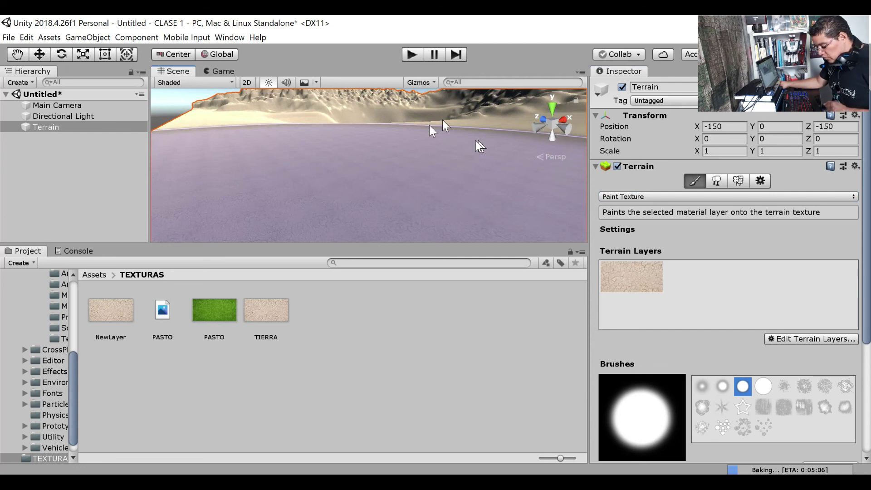
key(f)
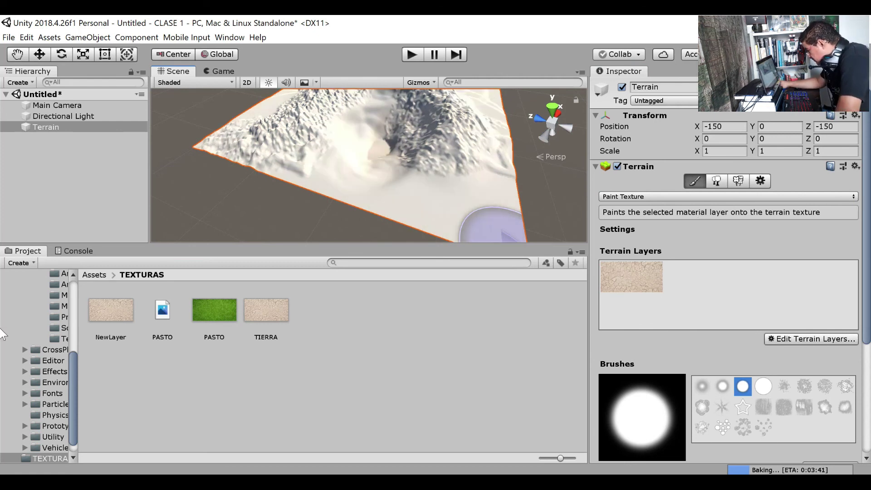
Create a second terrain layer from the PASTO grass texture.
click(842, 338)
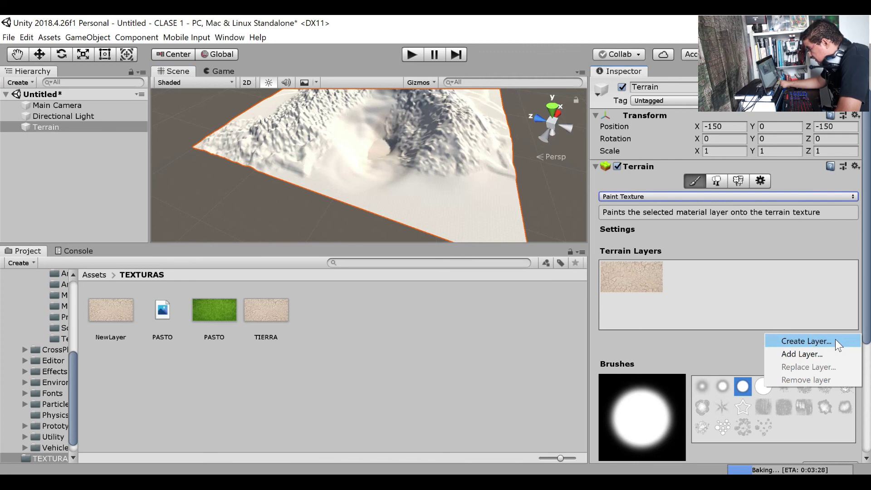
click(835, 341)
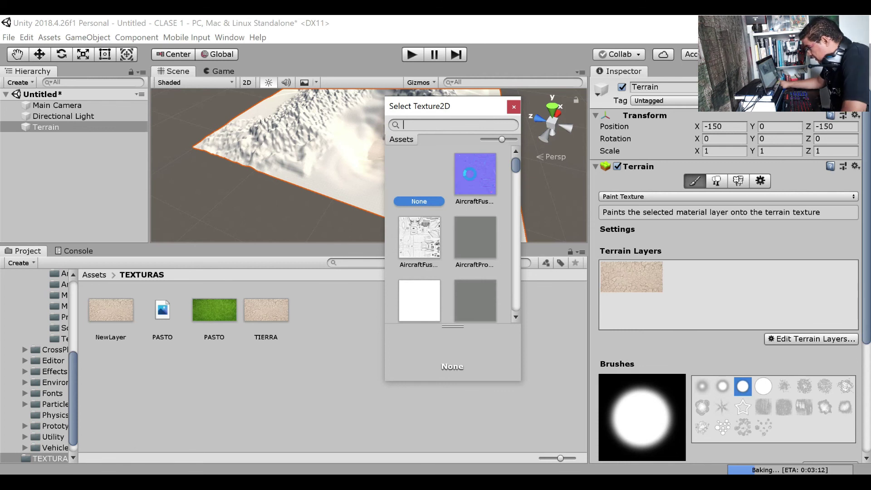
text(PASTO)
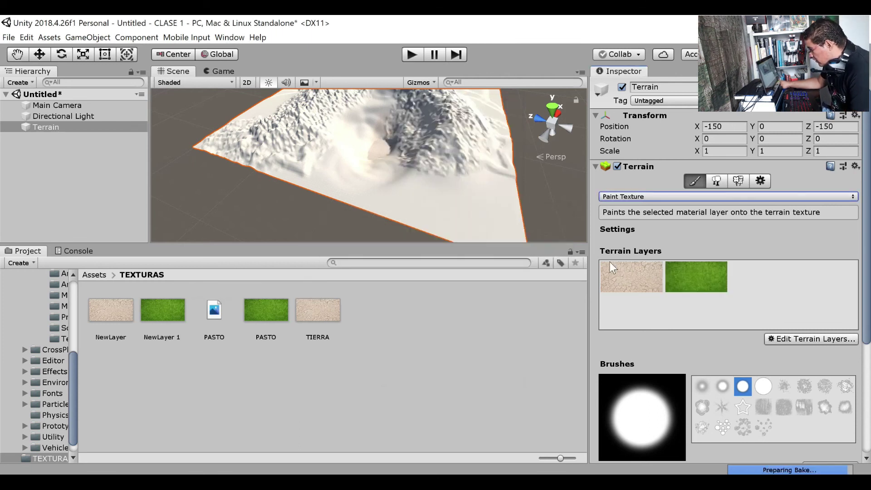
Paint the grass layer along the mountain ridge around the crater, using the overlapping-circles brush at Brush Size 70.
middle_drag(434, 168, 404, 200)
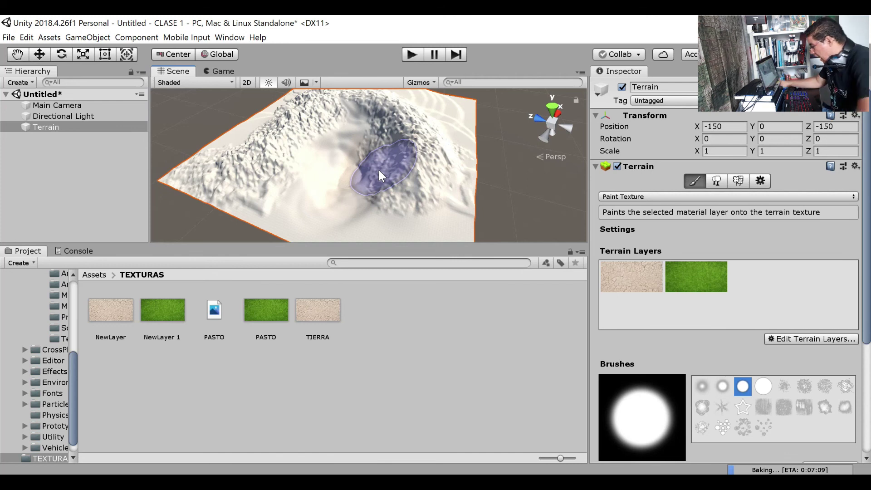
click(689, 270)
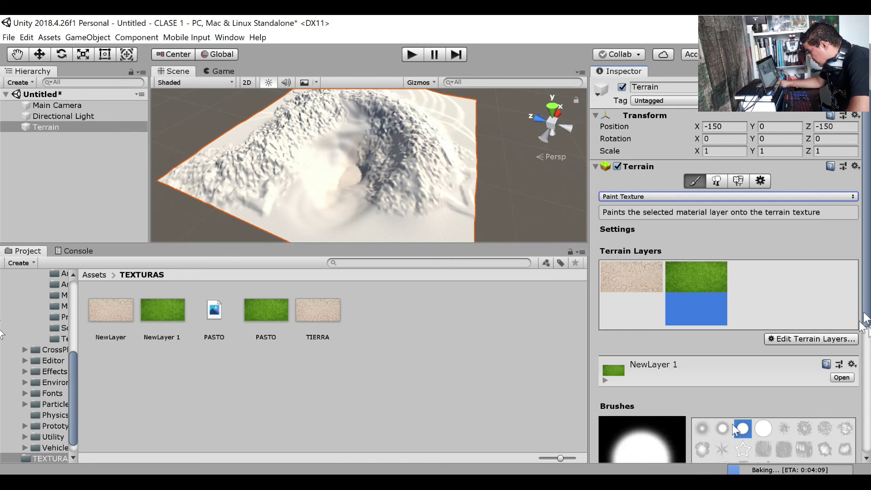
scroll(785, 402, down, 3)
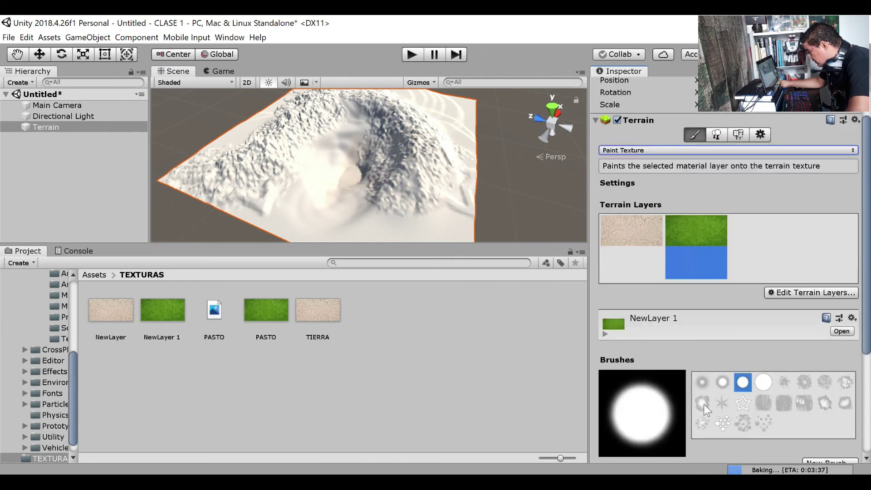
click(702, 403)
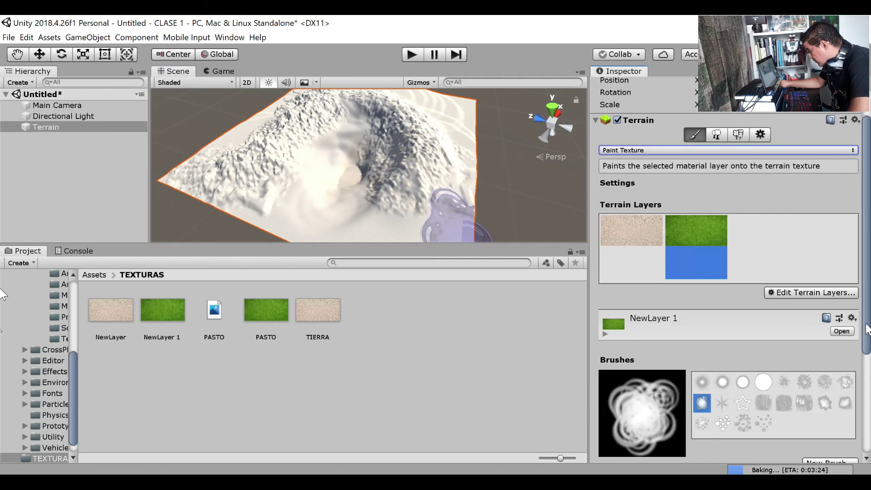
scroll(756, 390, down, 1)
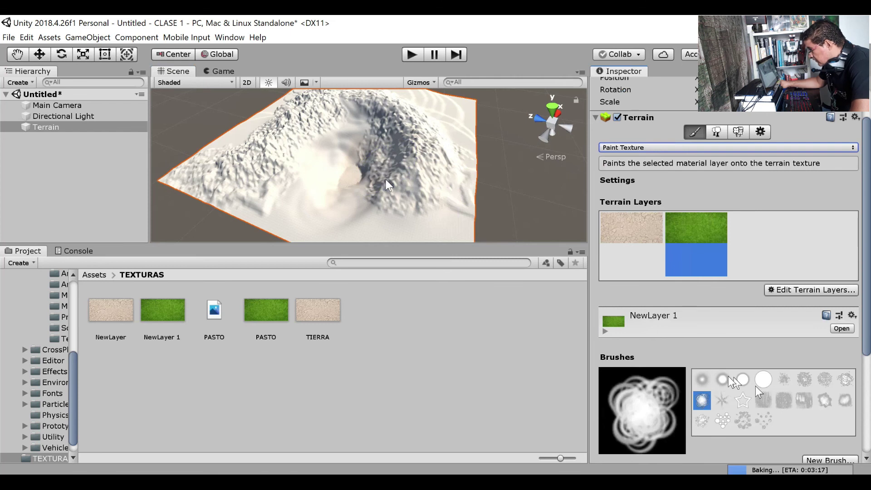
scroll(755, 385, down, 4)
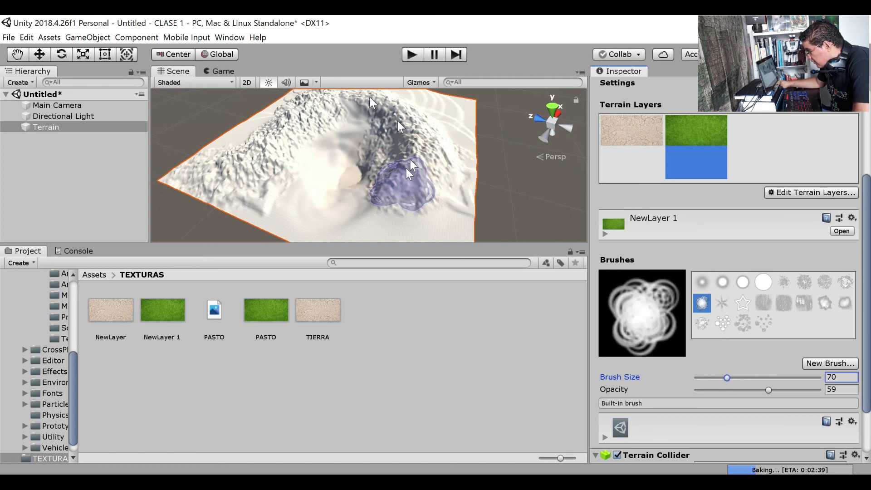
drag(407, 173, 341, 91)
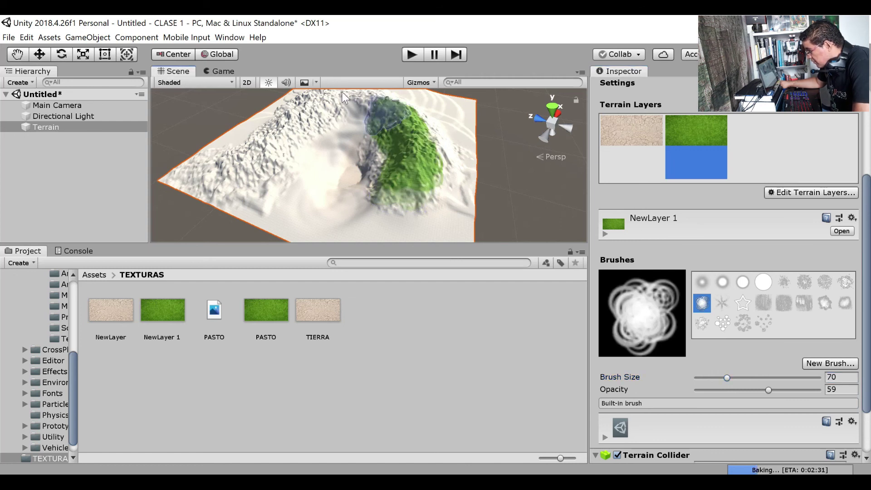
mouse_move(341, 91)
mouse_down()
mouse_move(230, 170)
mouse_move(205, 167)
mouse_move(243, 192)
mouse_move(289, 102)
mouse_up()
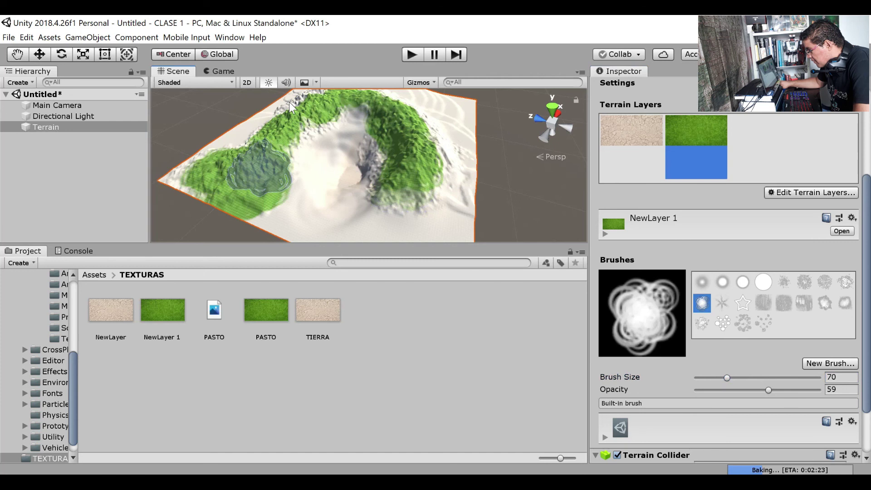
mouse_move(359, 96)
mouse_down()
mouse_move(421, 130)
mouse_move(385, 146)
mouse_move(384, 121)
mouse_move(390, 192)
mouse_up()
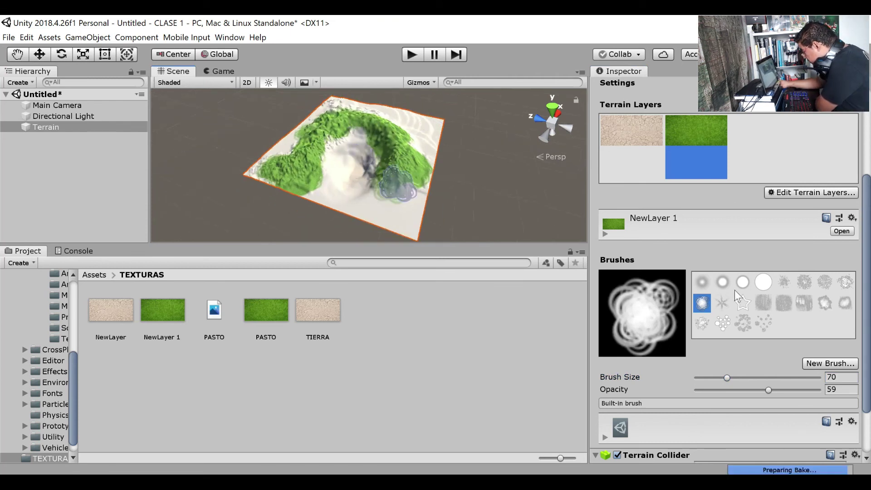
Add soft grass patches on the flat corners and along the ridge with the soft round brush.
click(702, 282)
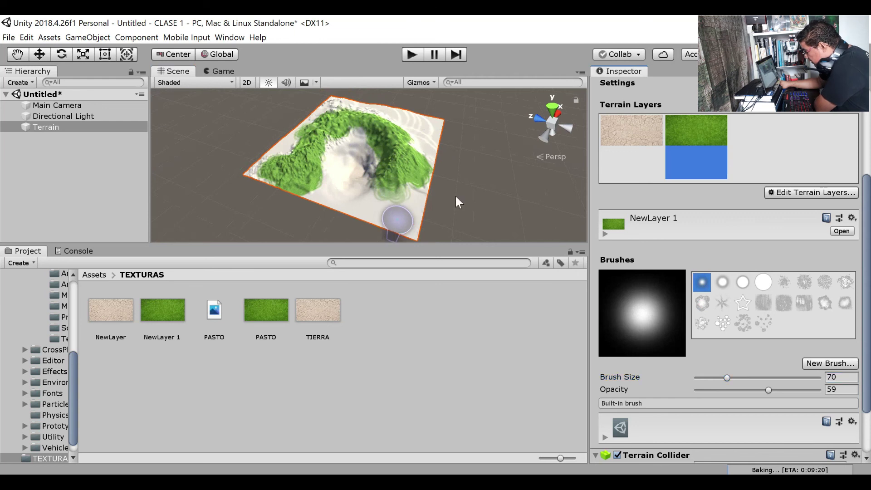
click(398, 219)
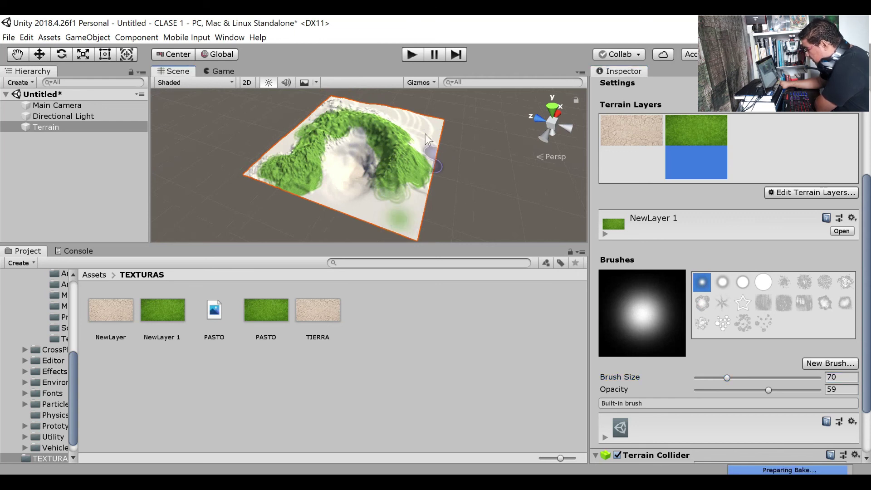
click(390, 185)
click(406, 178)
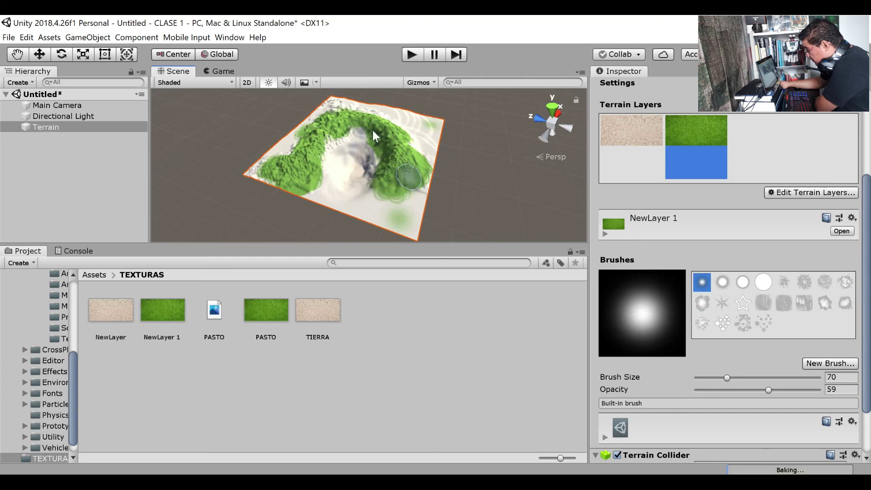
click(338, 132)
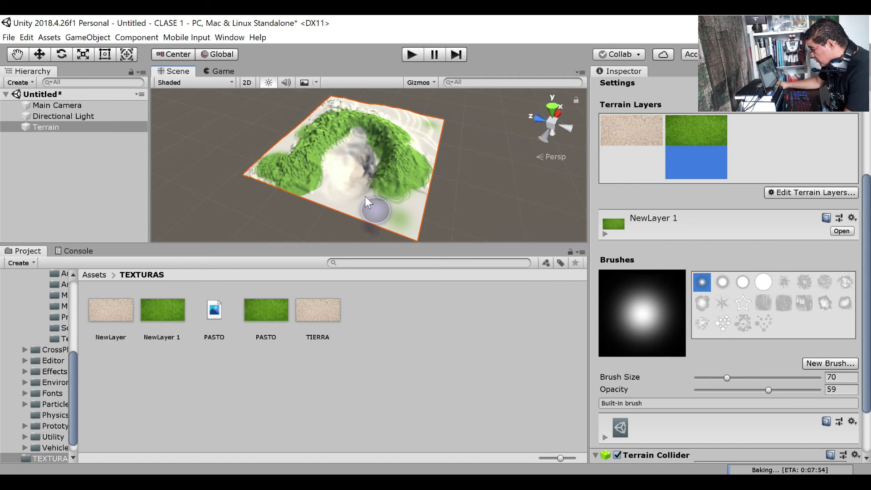
Return from the TEXTURAS folder to the project's main Assets folder.
scroll(365, 197, up, 2)
scroll(401, 171, up, 3)
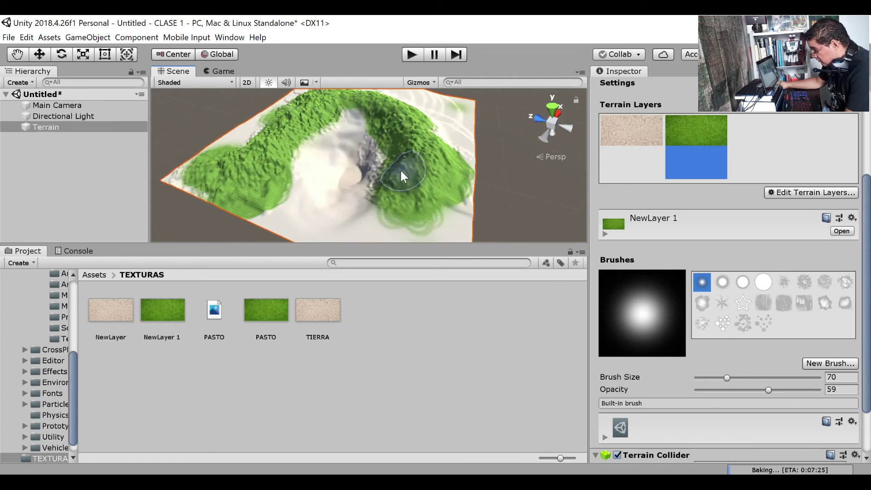
scroll(400, 169, down, 1)
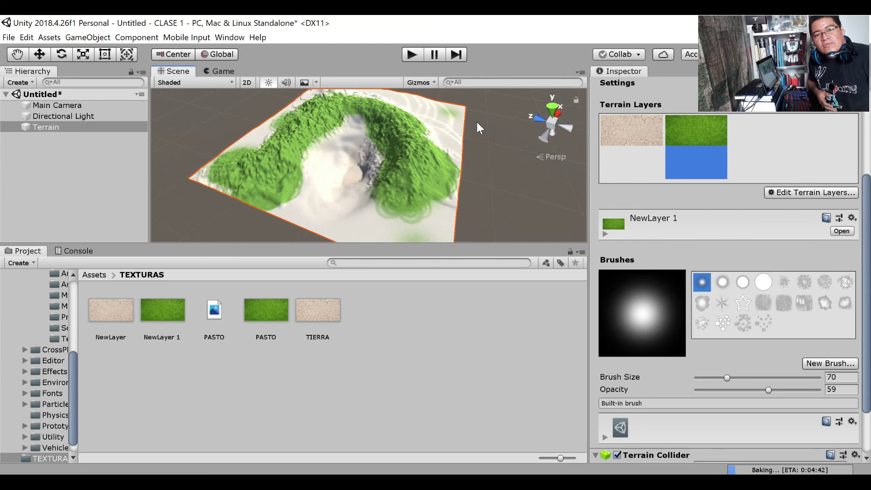
click(99, 274)
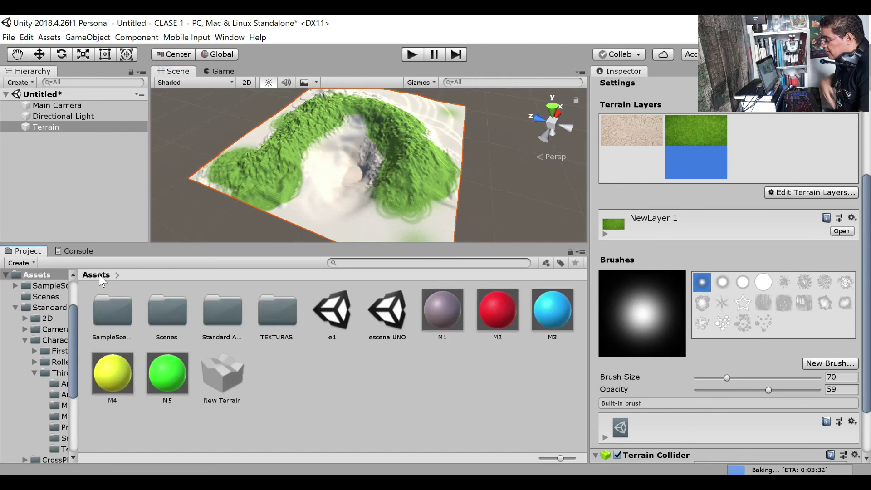
Open the Broadleaf tree folder under Standard Assets > Environment > SpeedTree.
double_click(223, 320)
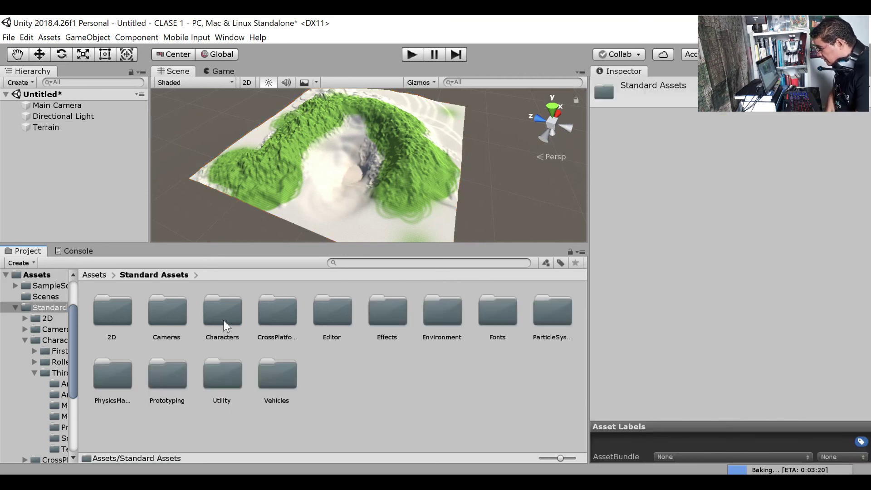
double_click(435, 318)
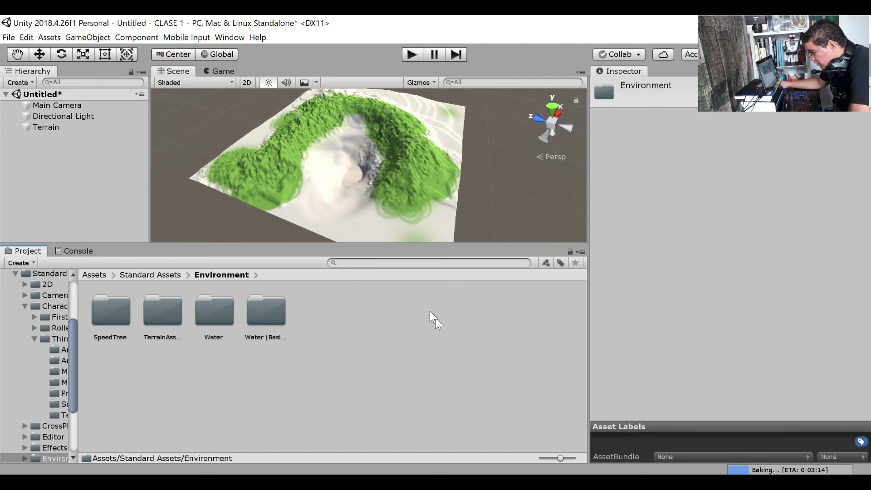
double_click(110, 314)
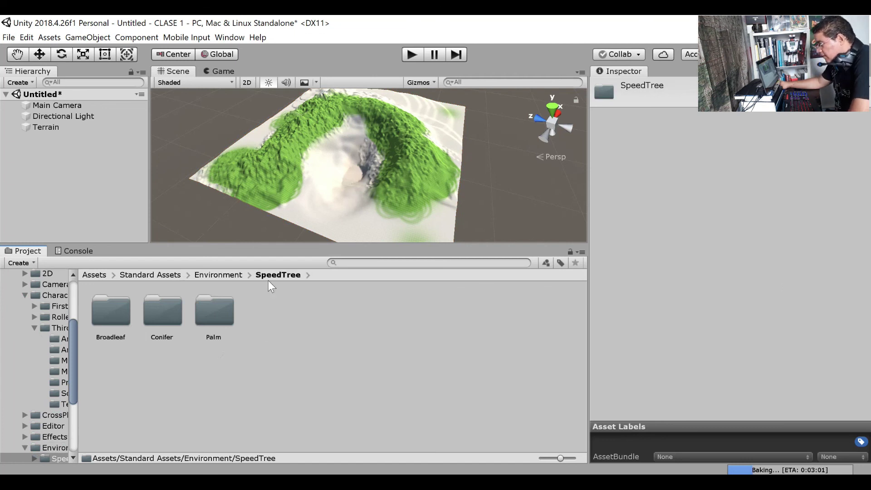
click(109, 315)
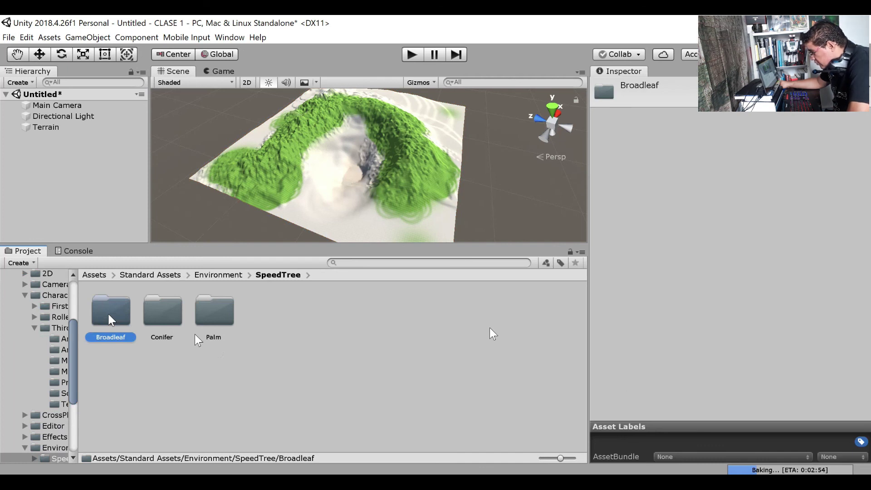
key(Return)
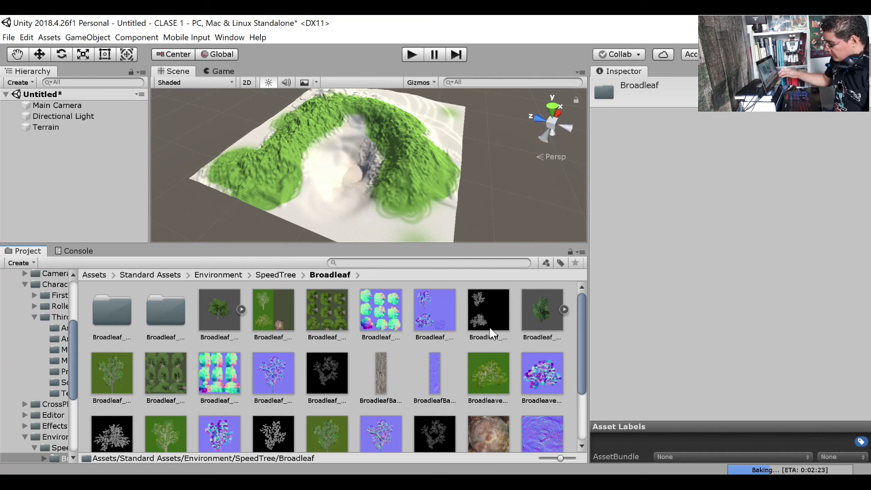
Place four Broadleaf_Desktop trees around the lower ends of the ridge and two Broadleaf_Mobile trees higher up on its two arms.
click(218, 315)
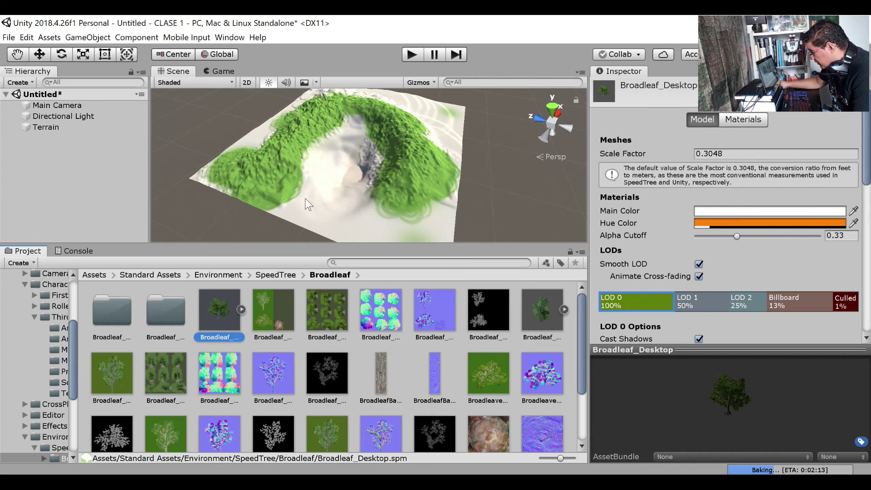
drag(308, 204, 285, 200)
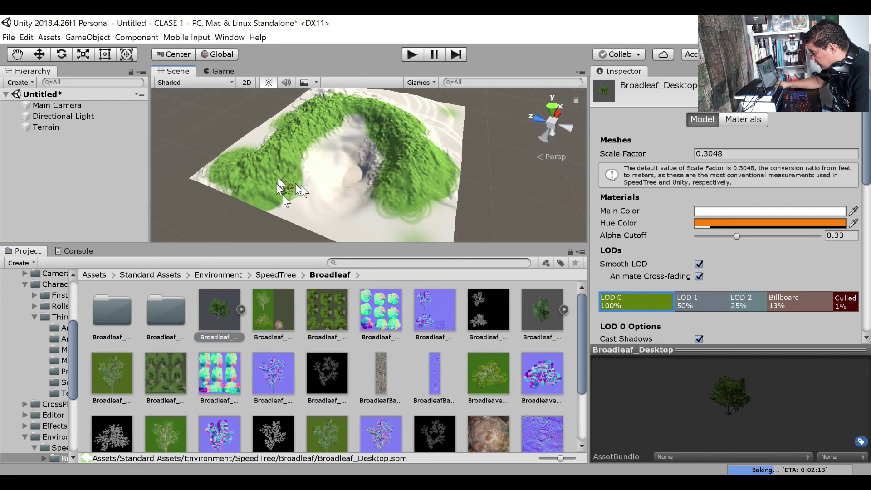
drag(282, 195, 308, 192)
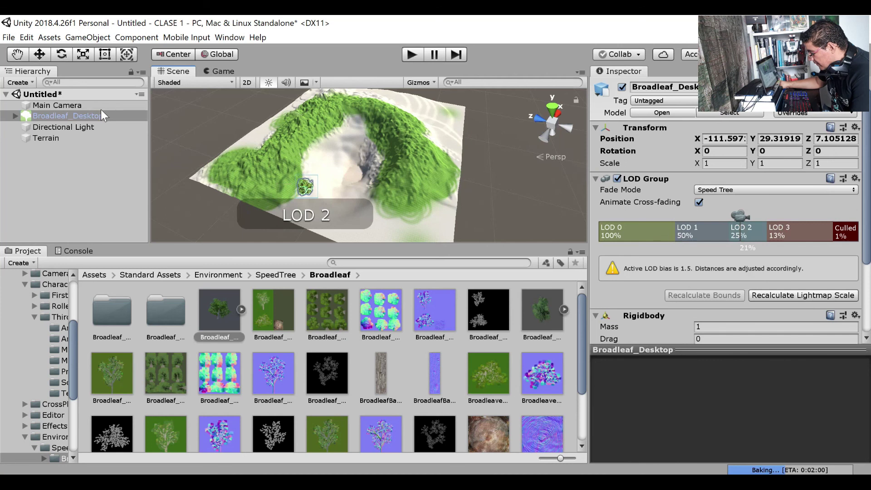
drag(216, 304, 393, 197)
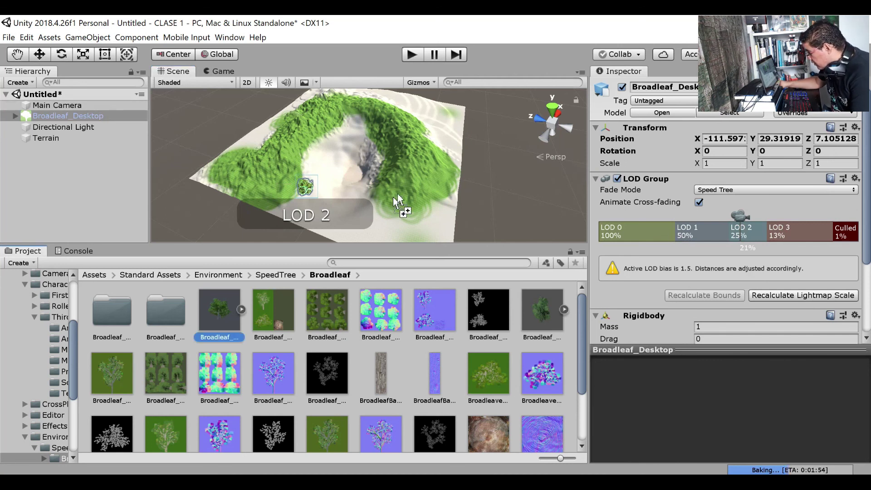
drag(222, 310, 240, 182)
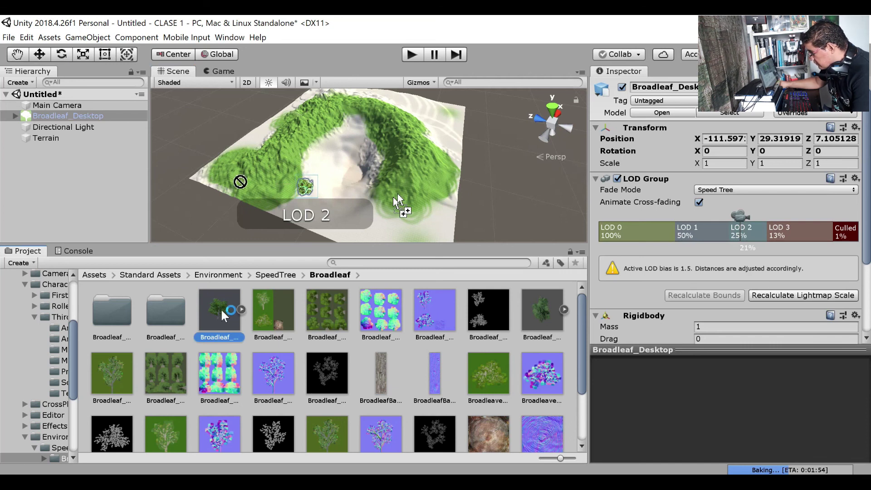
drag(240, 182, 249, 271)
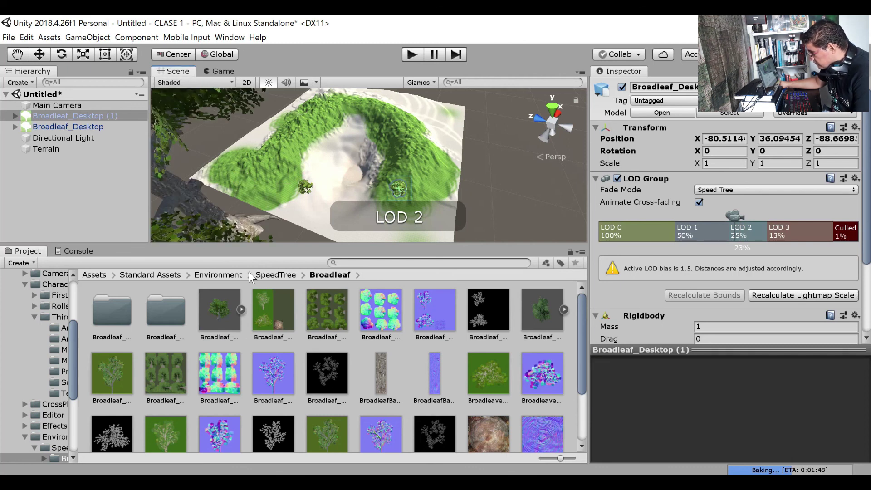
drag(216, 316, 236, 171)
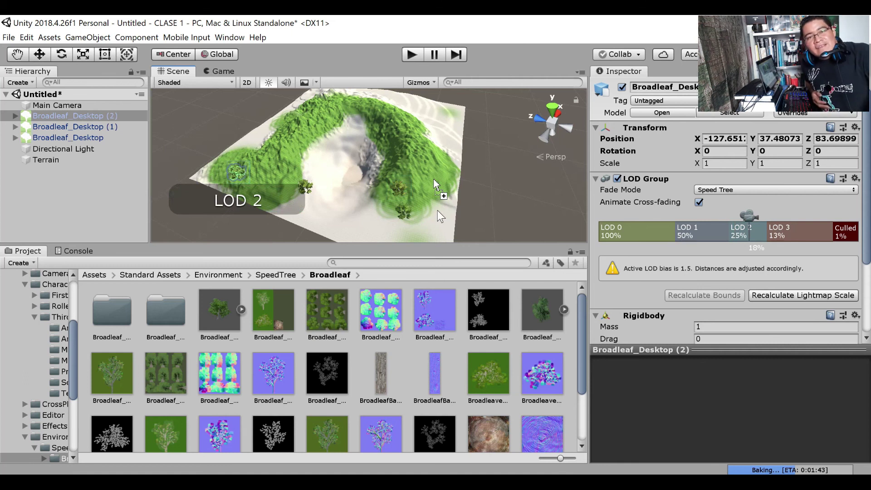
drag(434, 181, 435, 173)
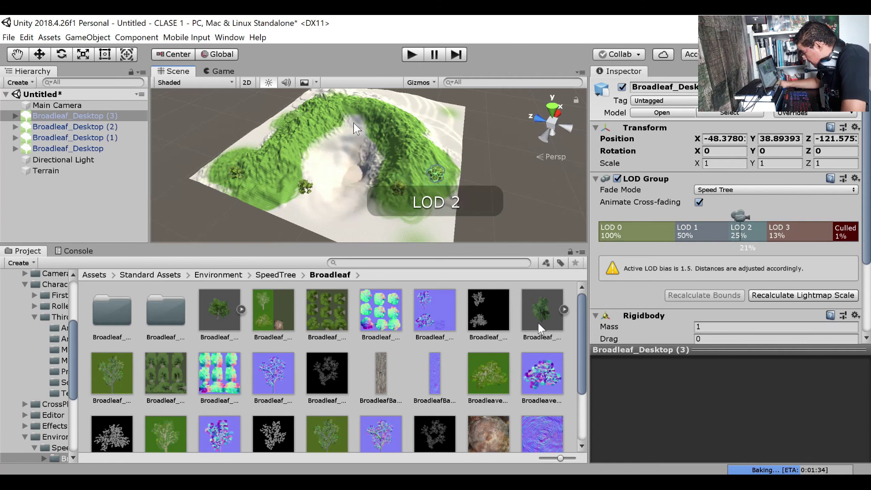
drag(538, 323, 548, 304)
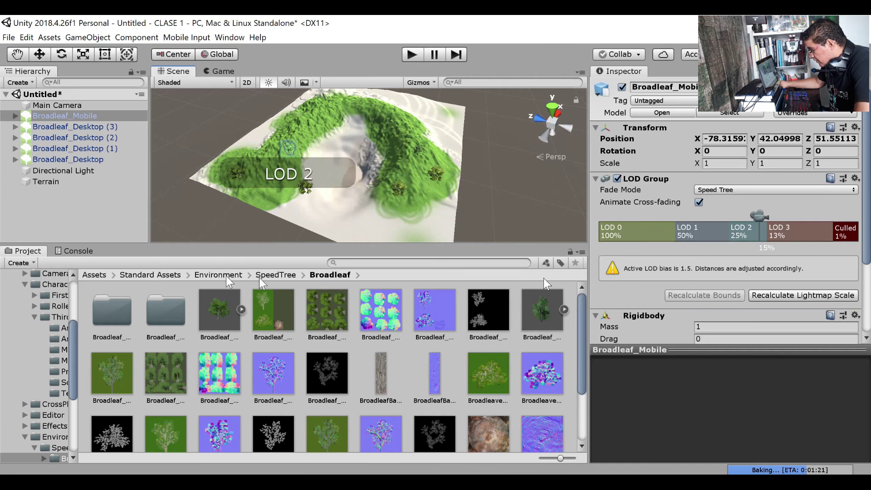
drag(543, 278, 417, 150)
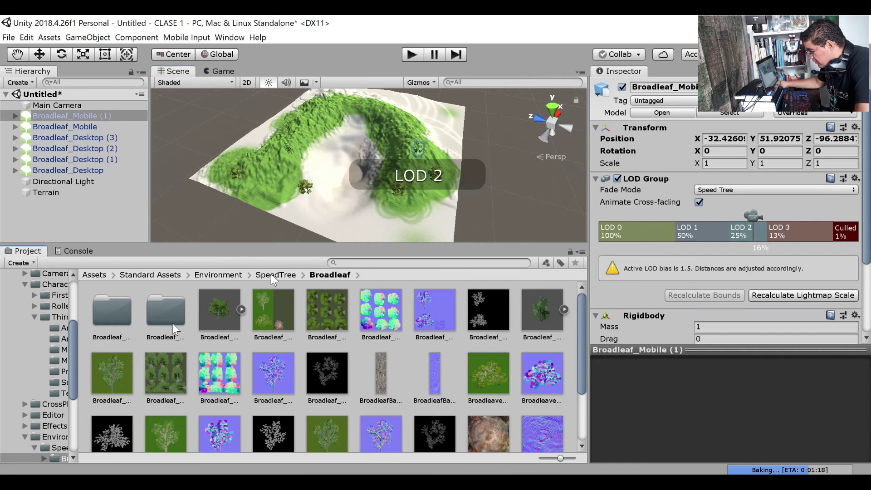
Place eight Conifer_Desktop trees from SpeedTree's Conifer folder along the grassy ridge around the crater.
click(270, 275)
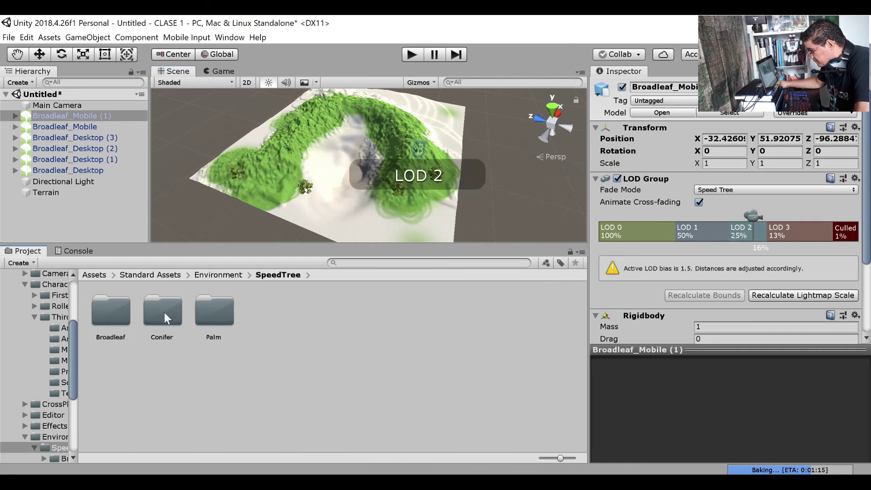
click(164, 314)
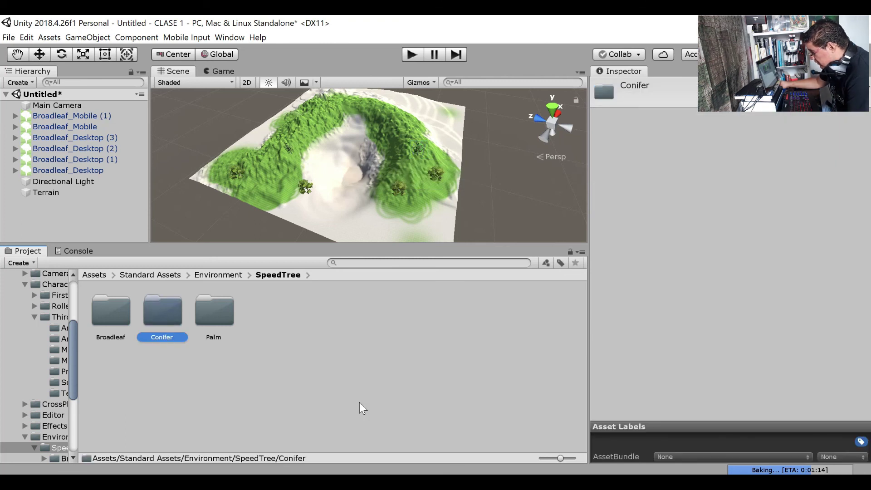
double_click(175, 317)
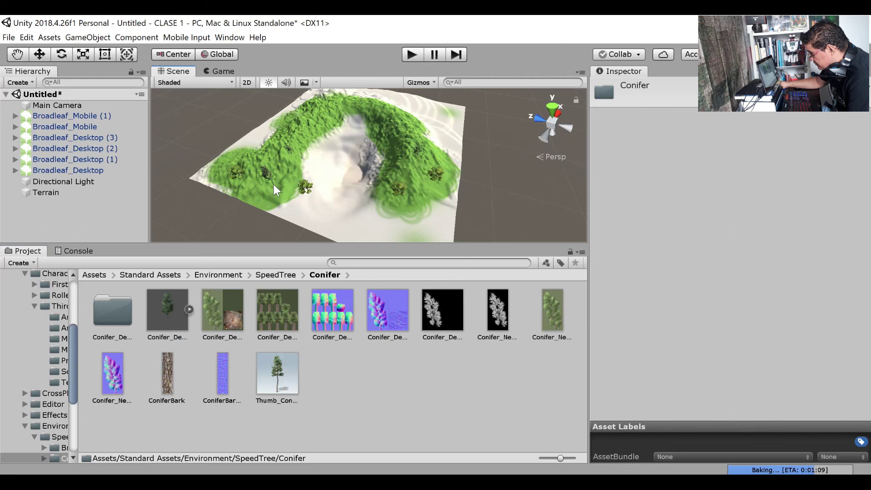
drag(273, 184, 274, 185)
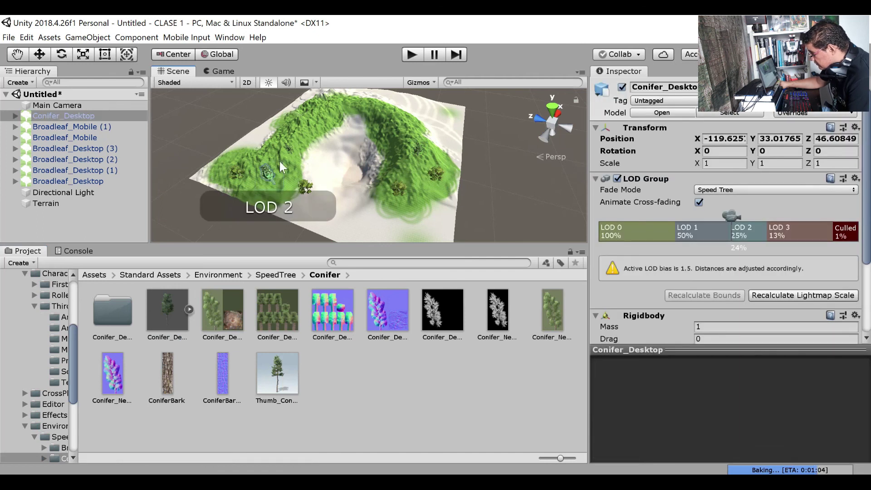
drag(164, 309, 282, 167)
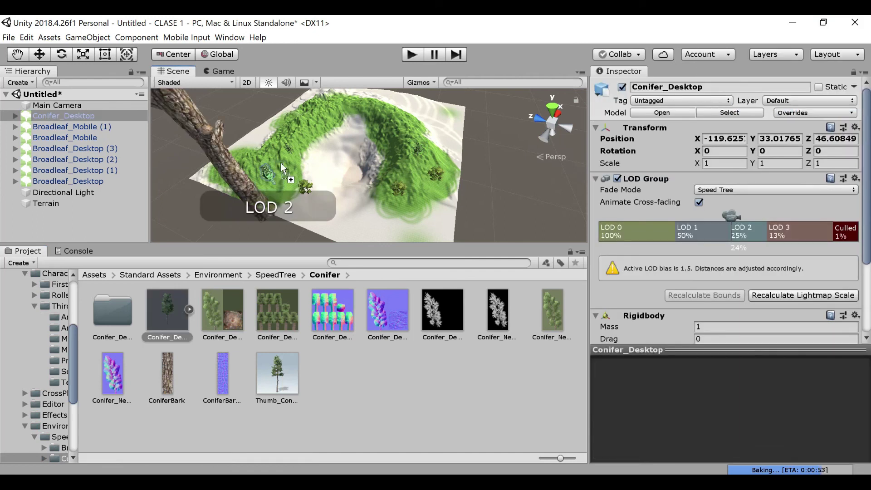
drag(205, 286, 404, 144)
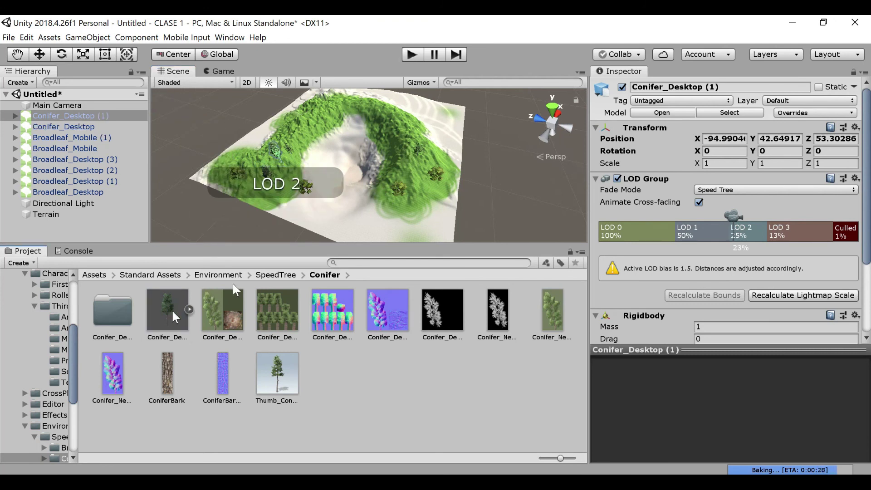
drag(418, 197, 419, 197)
drag(173, 312, 401, 142)
drag(167, 313, 314, 120)
drag(167, 313, 372, 117)
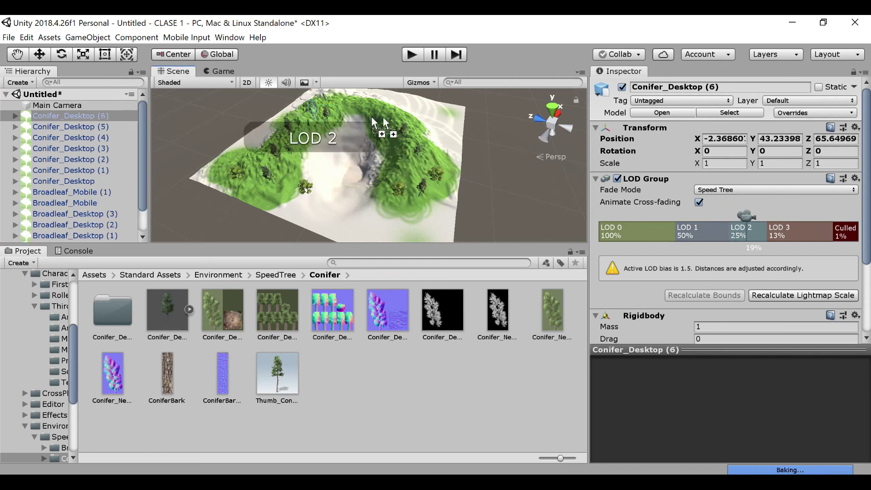
drag(166, 313, 390, 116)
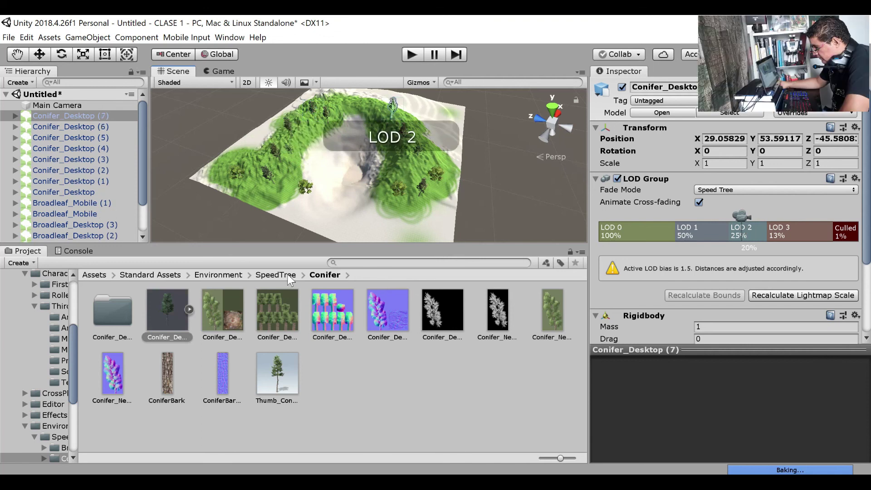
Place five Palm_Desktop trees from SpeedTree's Palm folder on the terrain.
click(289, 274)
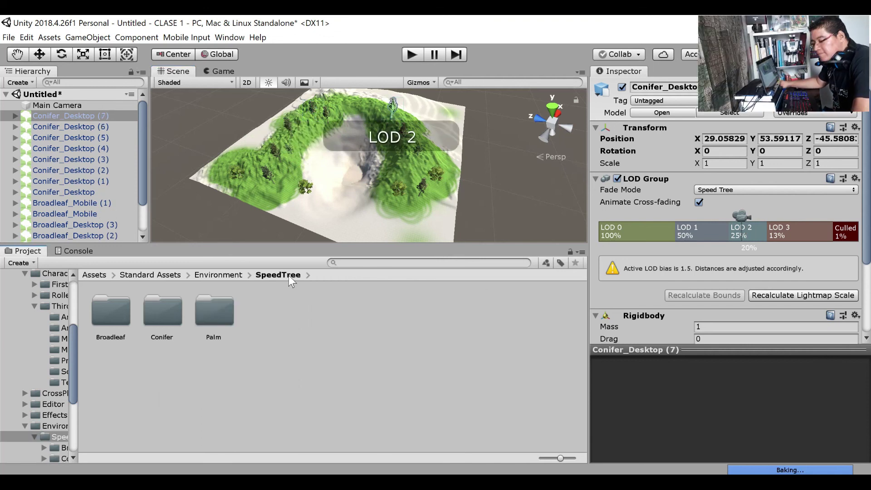
click(229, 319)
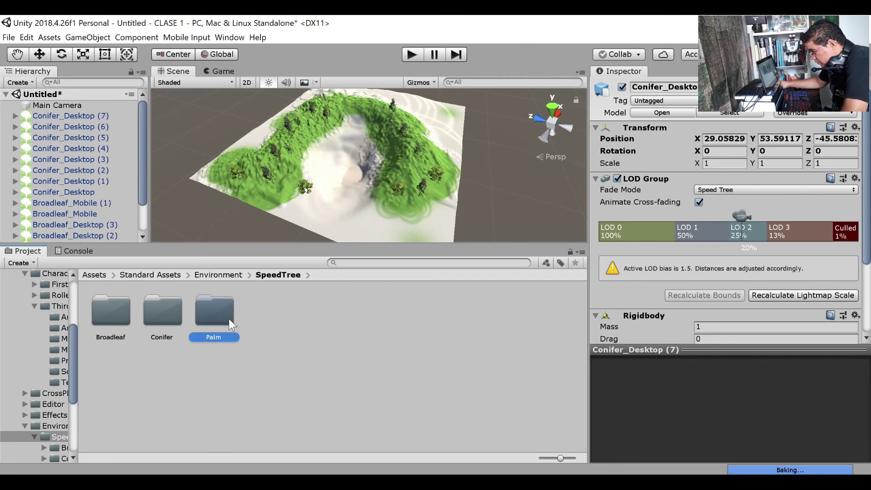
drag(180, 315, 411, 205)
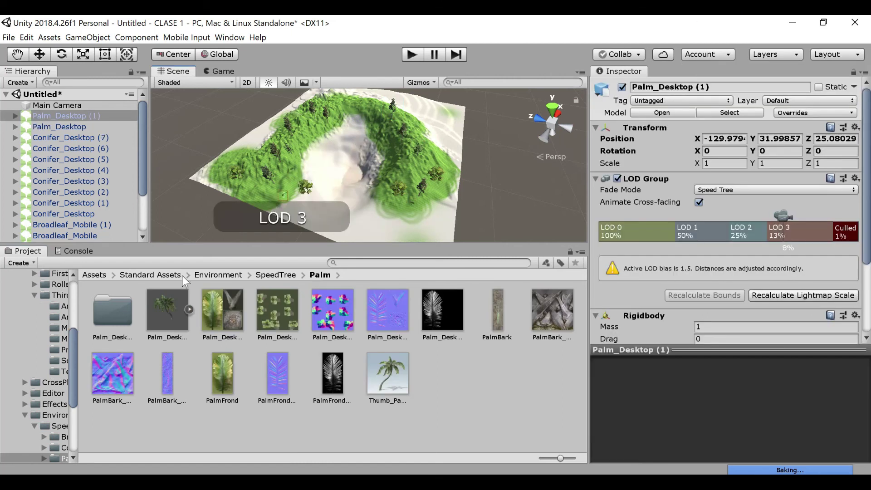
drag(283, 195, 416, 213)
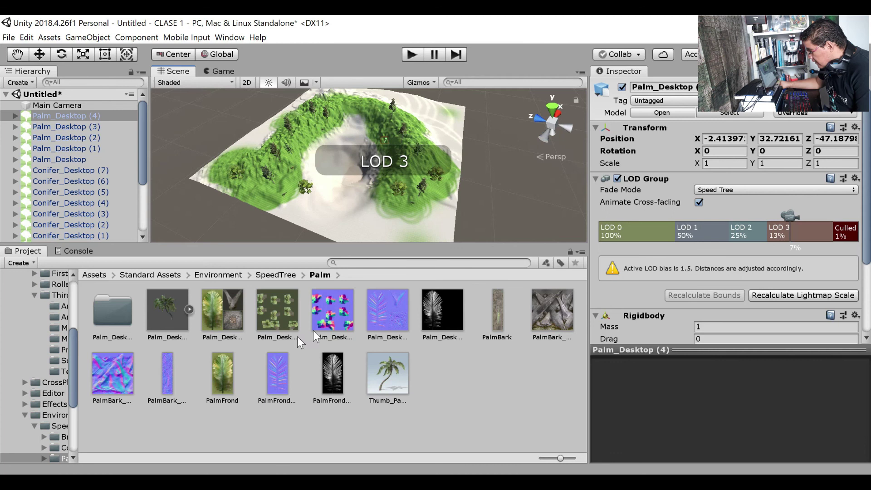
Open the FirstPersonCharacter folder under Standard Assets > Characters.
click(169, 274)
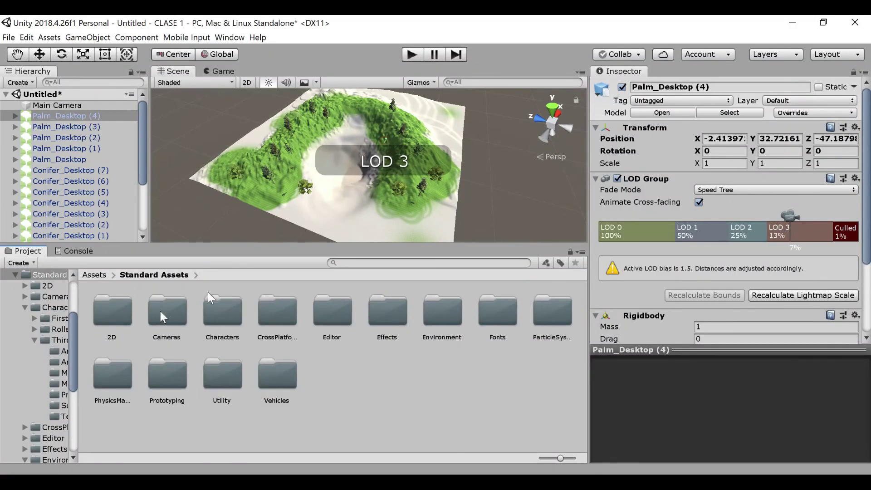
double_click(223, 311)
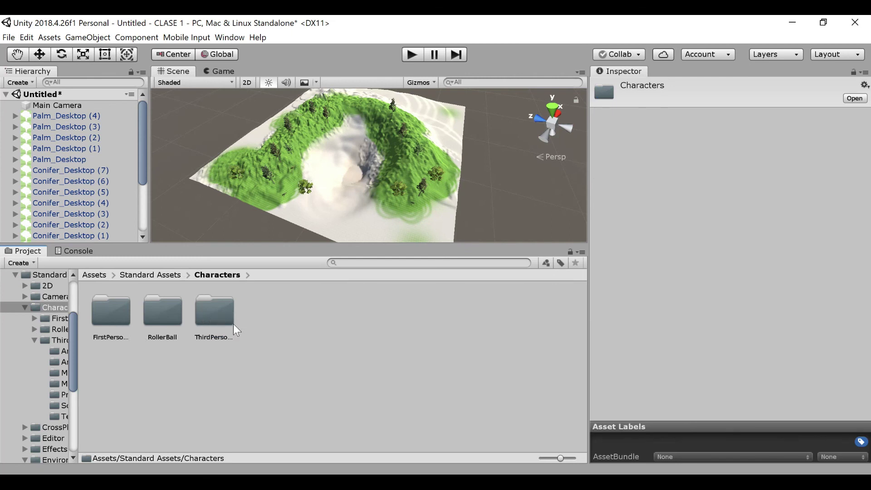
double_click(112, 323)
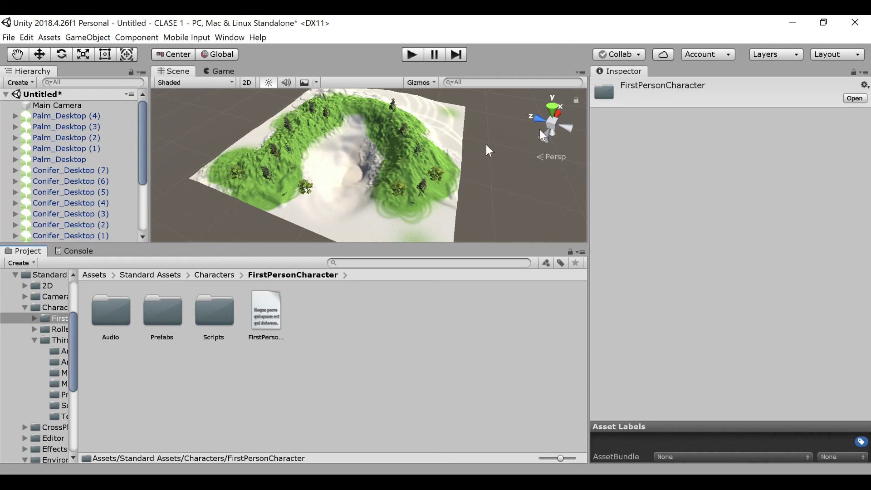
Rotate the scene to the Right side view and frame the terrain with its trees from ground level.
click(565, 126)
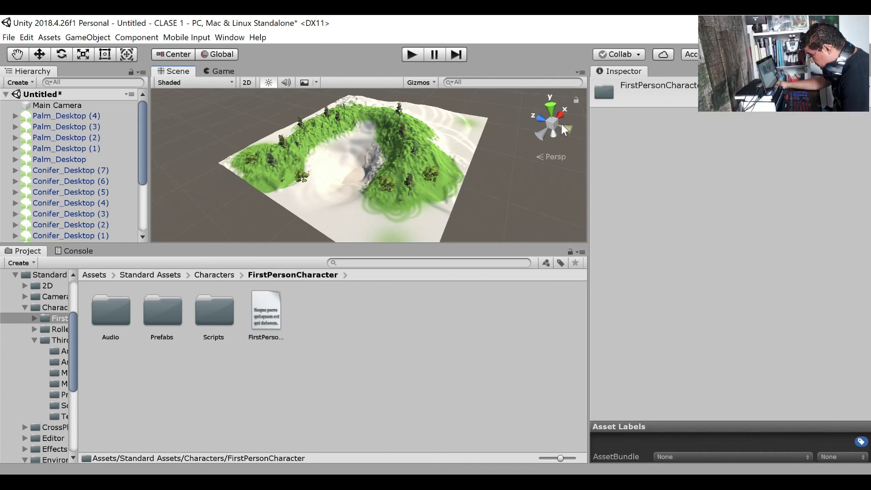
click(564, 128)
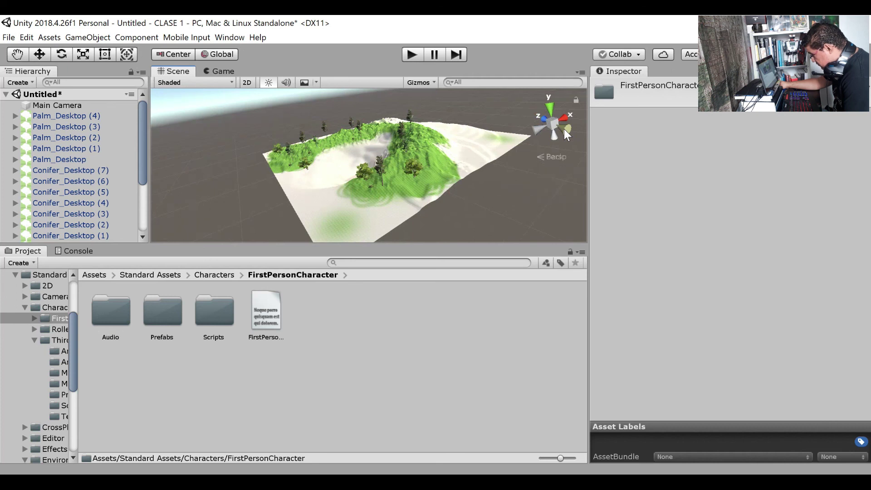
click(565, 130)
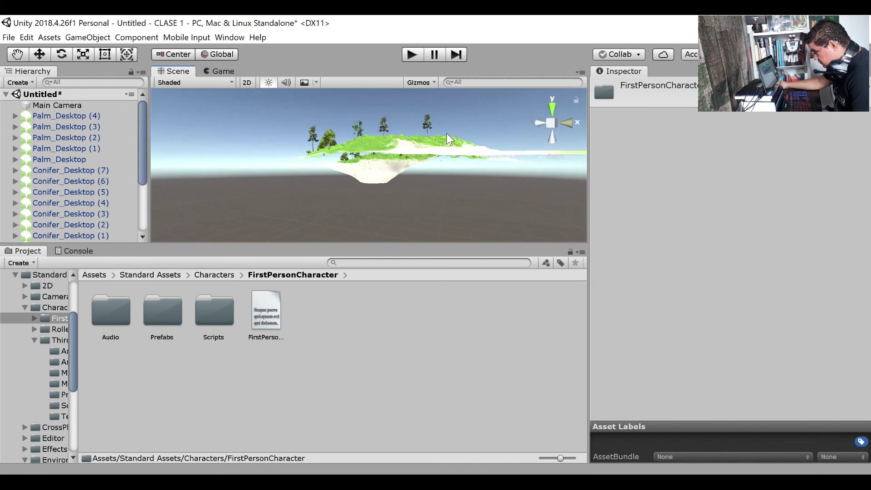
key(q)
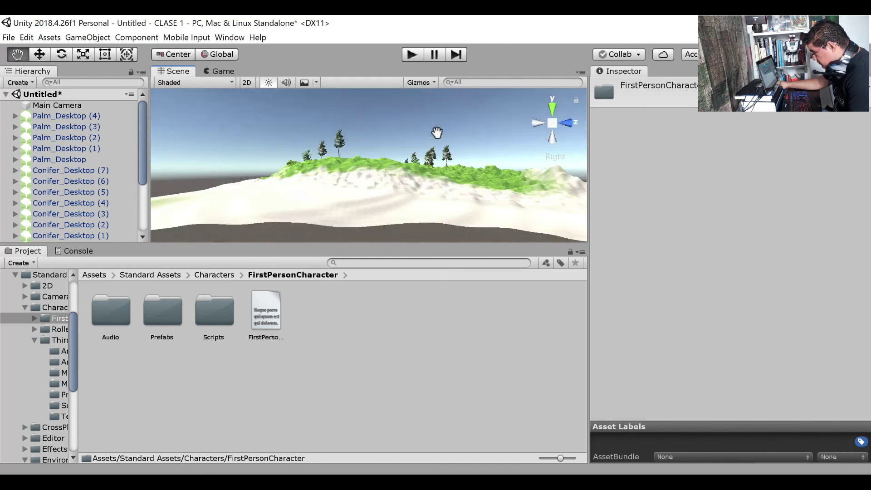
middle_drag(439, 130, 439, 118)
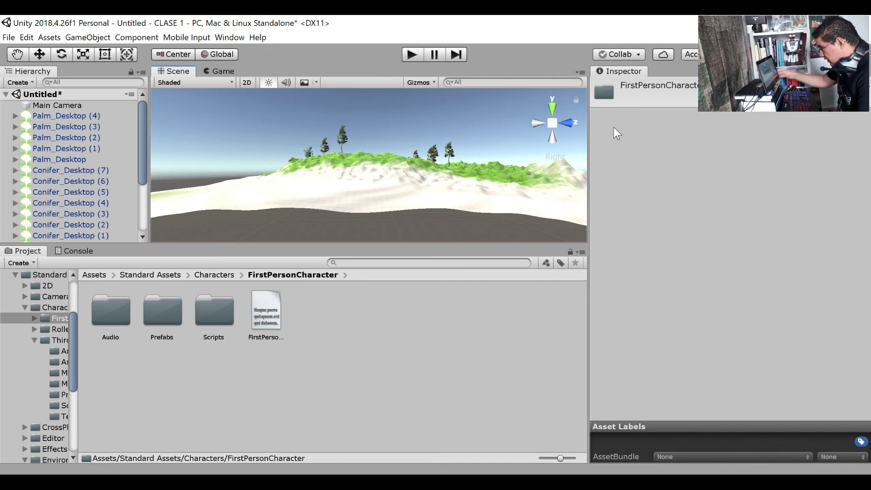
Place the FPSController prefab from FirstPersonCharacter's Prefabs folder in the air at about X 424, Y 102, Z 1.6.
click(556, 159)
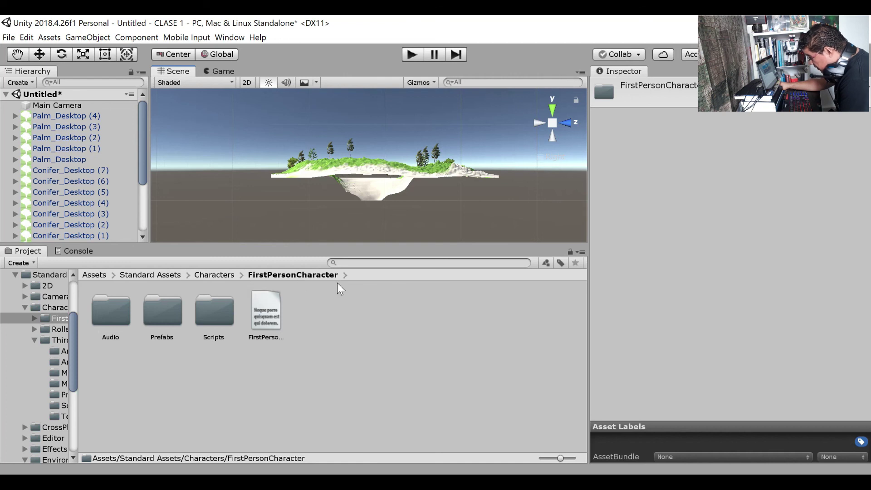
double_click(165, 309)
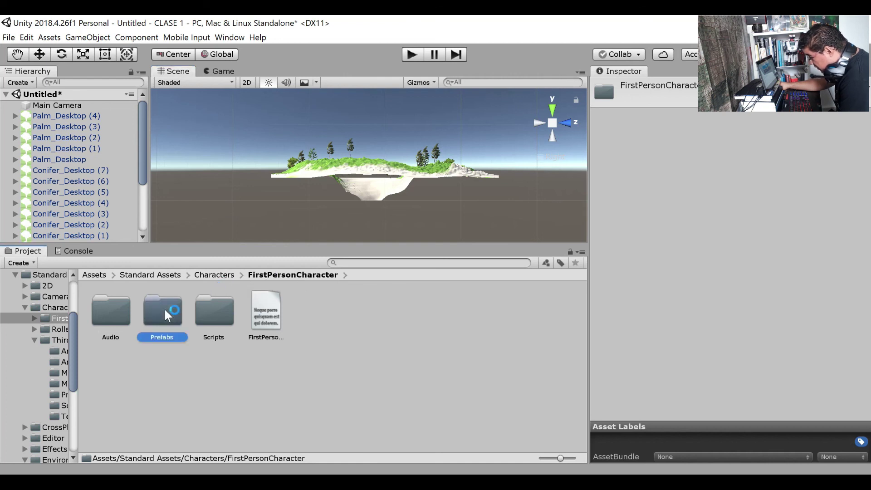
click(375, 413)
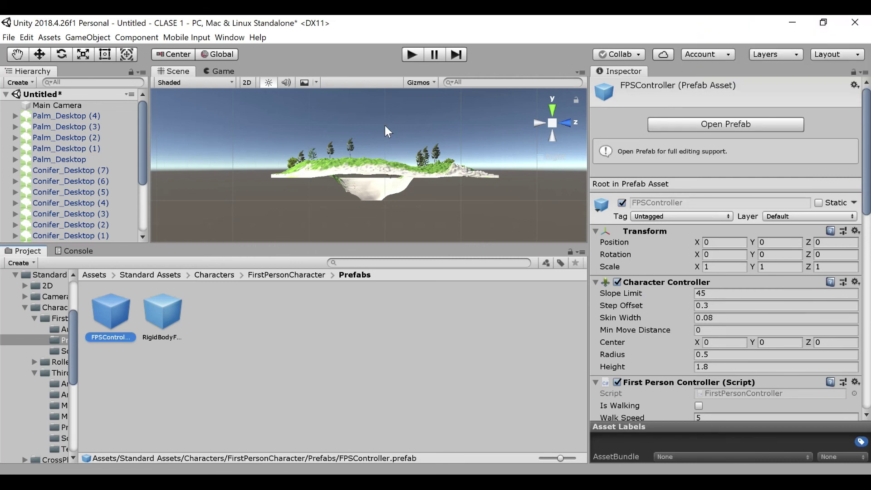
drag(128, 309, 390, 120)
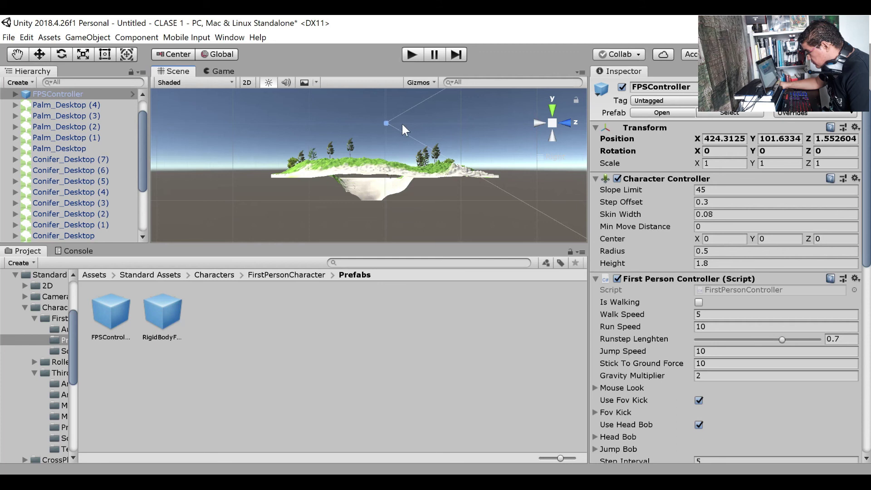
Move the FPSController along the X axis to X -9 so it sits over the terrain, working from the Top view.
scroll(393, 126, up, 2)
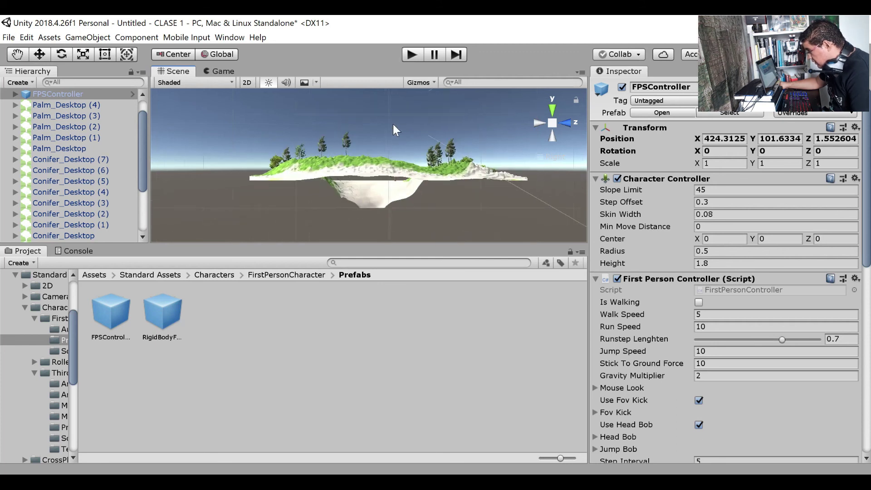
scroll(393, 127, down, 2)
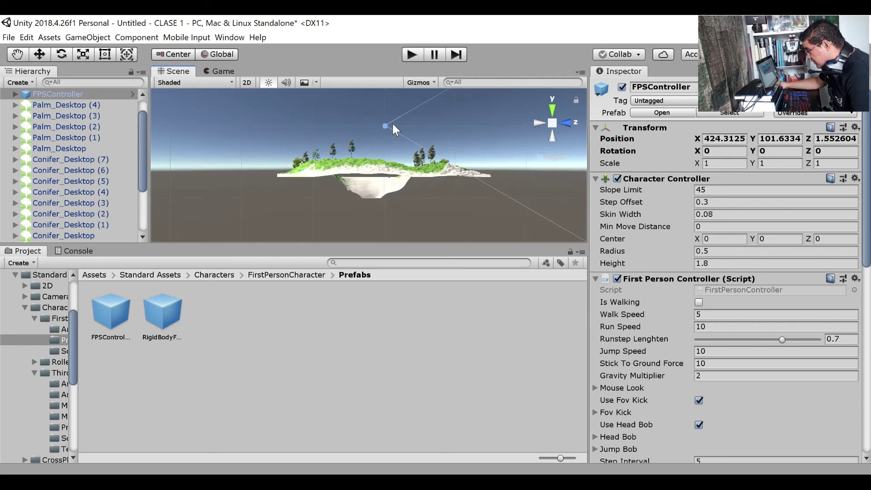
click(554, 111)
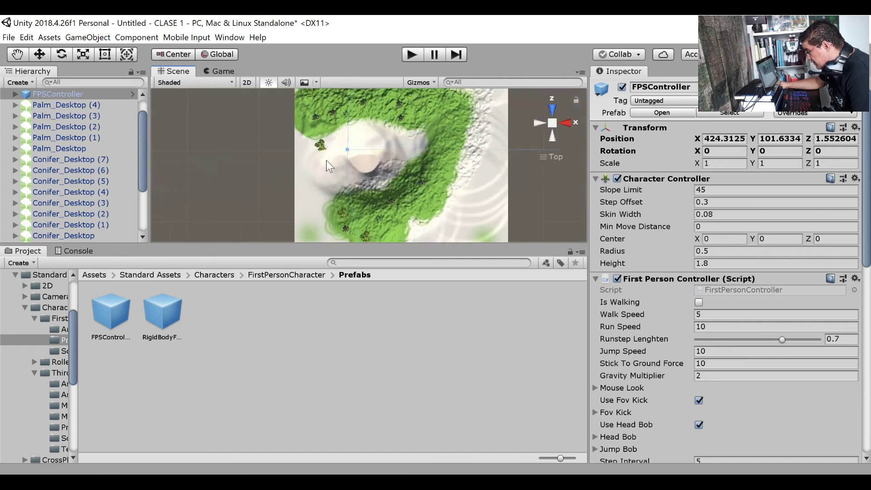
scroll(326, 159, down, 6)
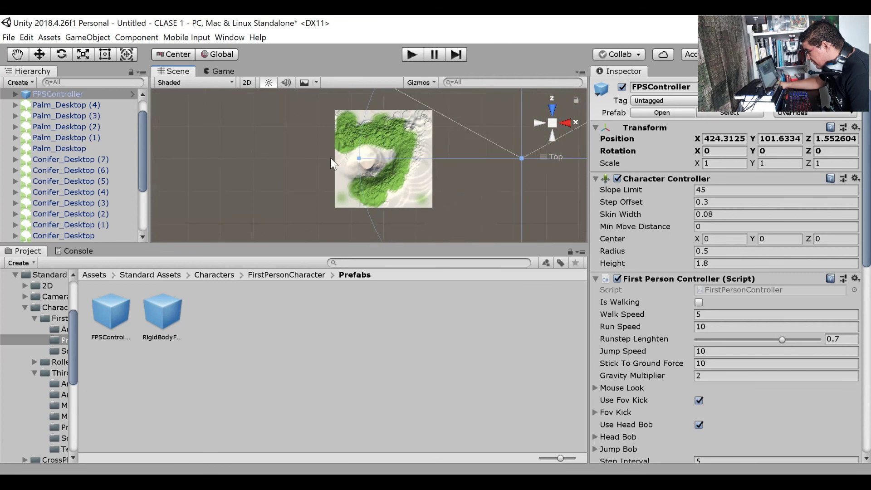
scroll(331, 157, down, 3)
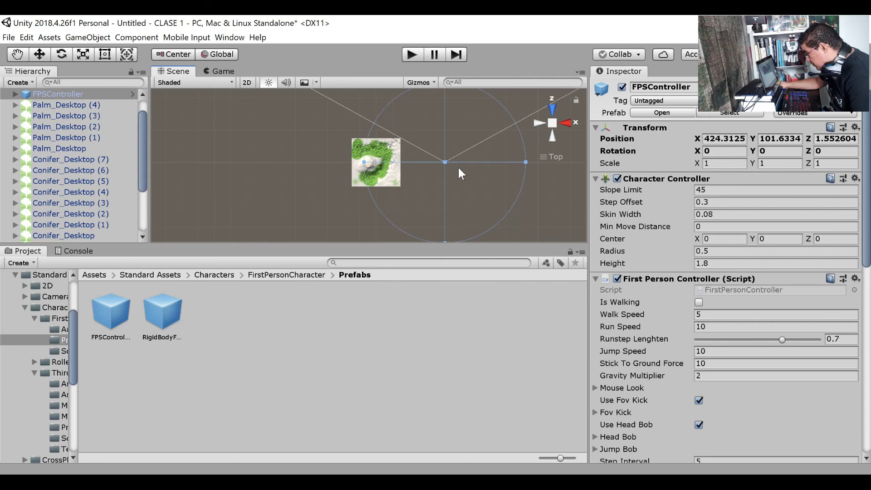
scroll(450, 146, up, 1)
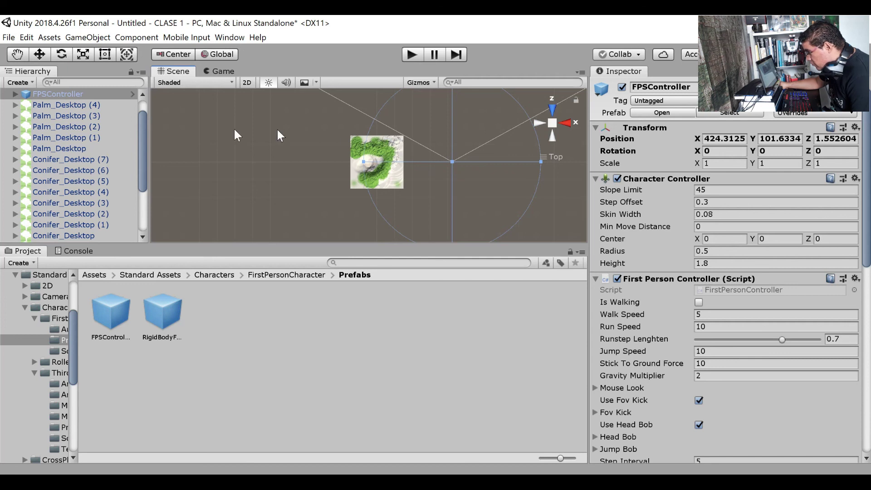
click(40, 55)
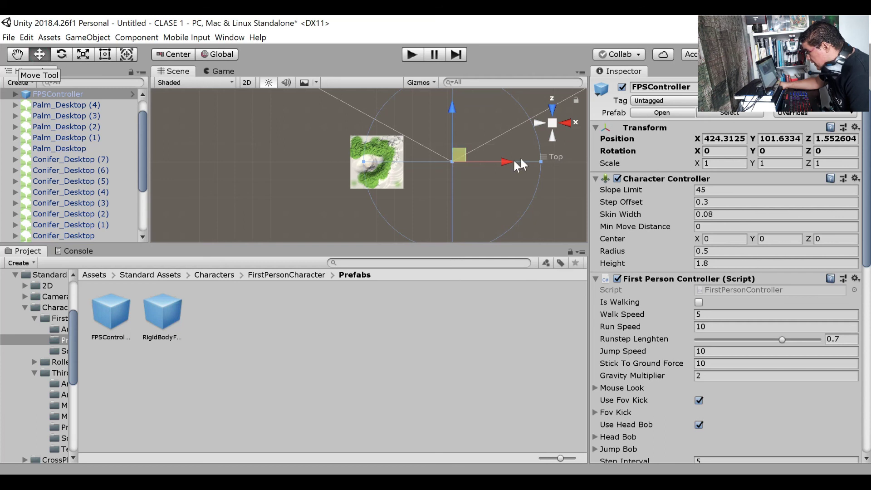
drag(503, 161, 431, 157)
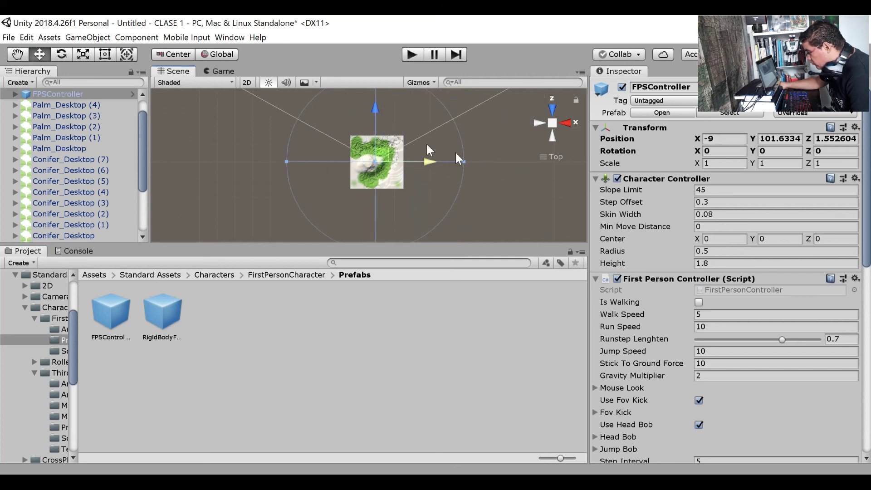
Play-test the scene by walking the first-person character around the terrain, and stop play mode.
click(567, 125)
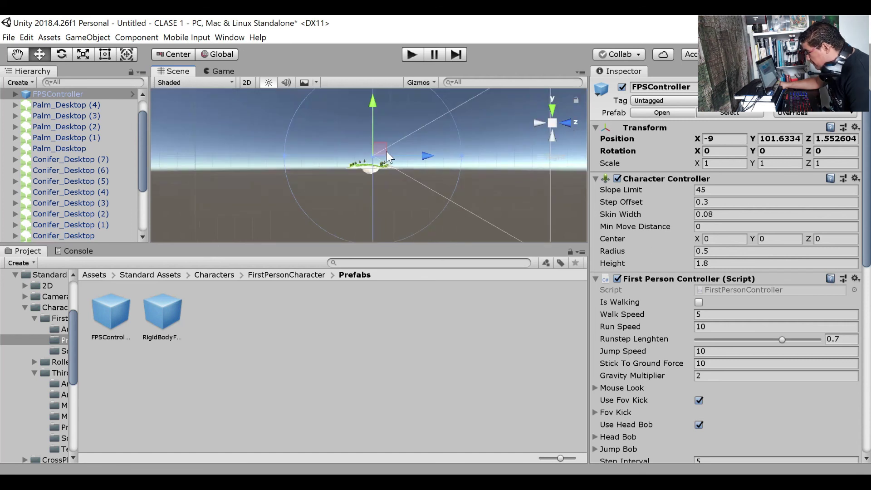
scroll(395, 143, up, 5)
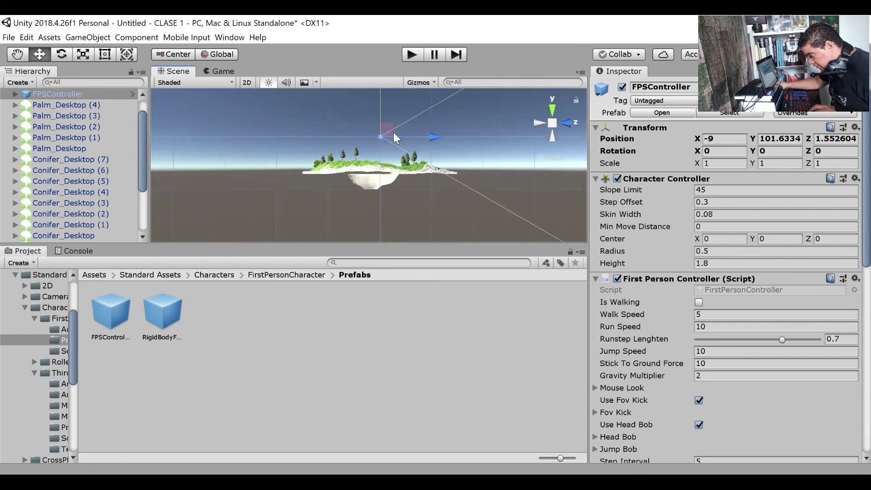
alt+drag(392, 126, 172, 215)
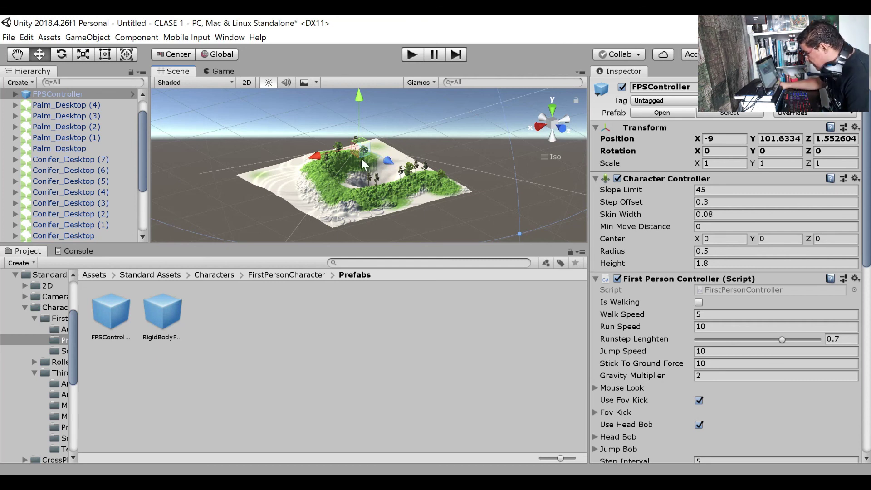
click(416, 53)
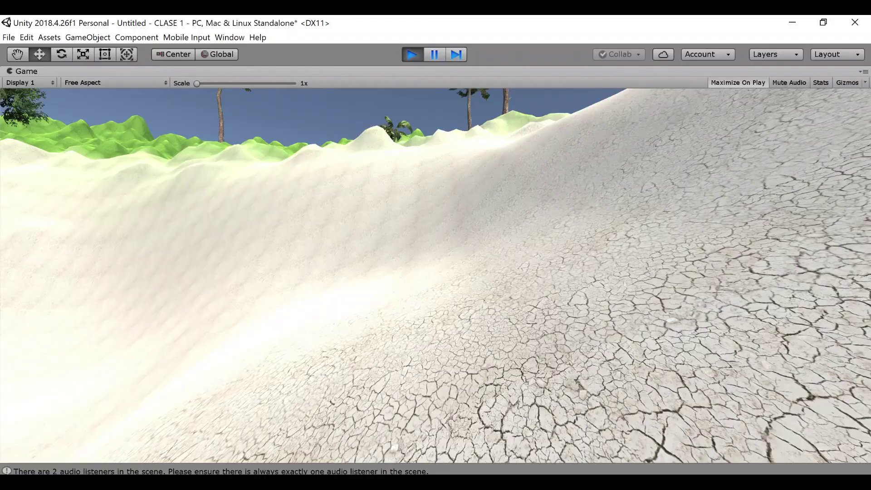
key(w)
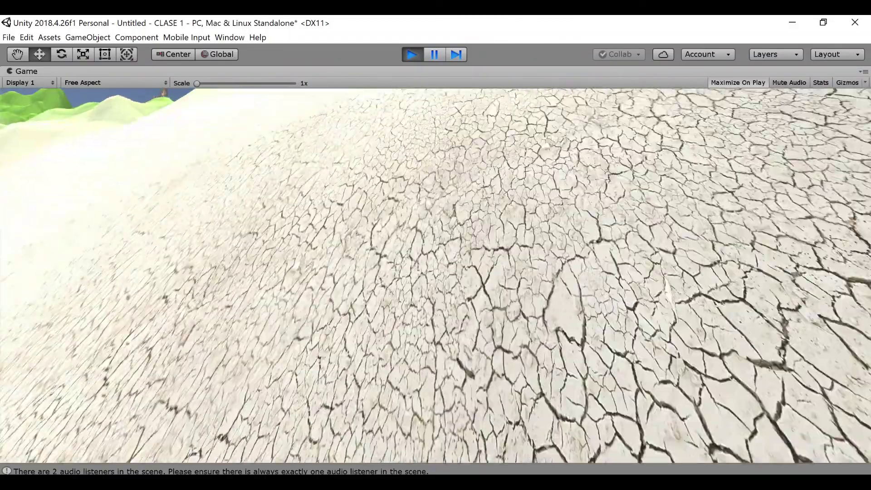
key(w)
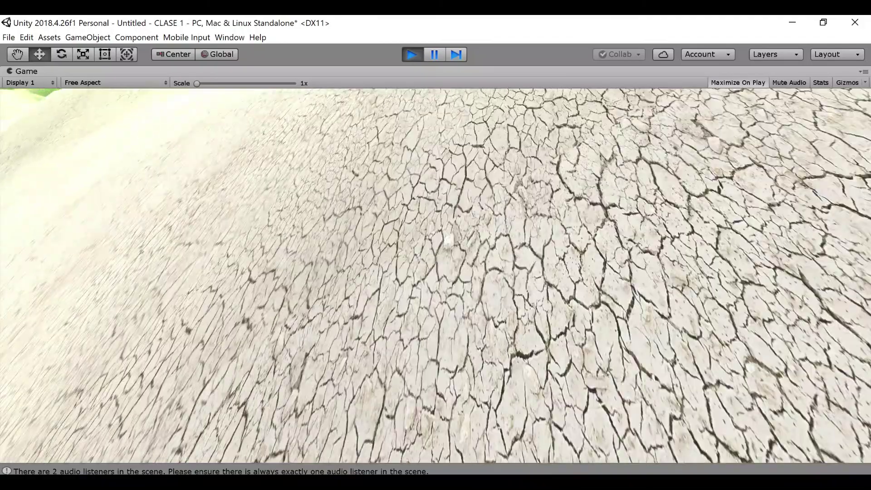
key(w)
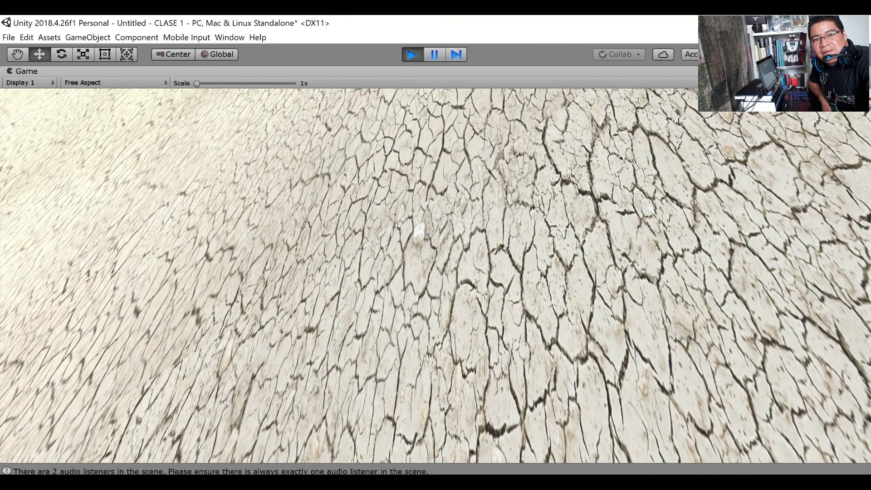
key(s)
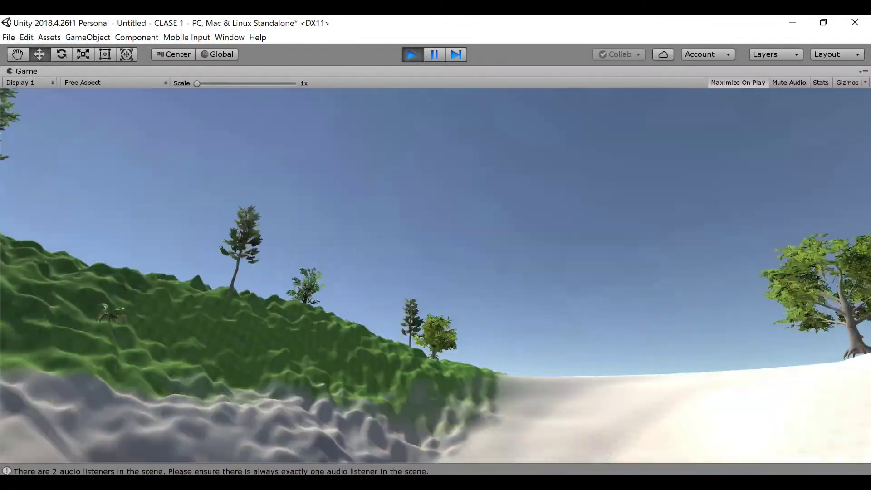
key(w)
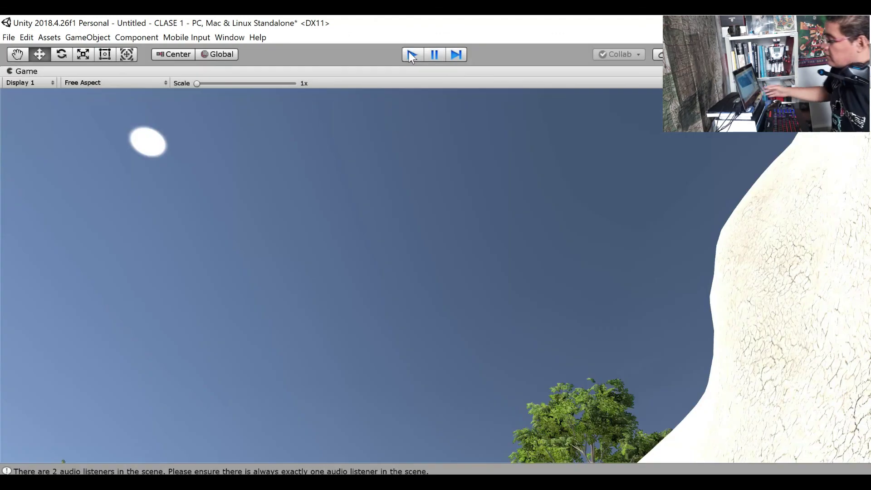
click(411, 55)
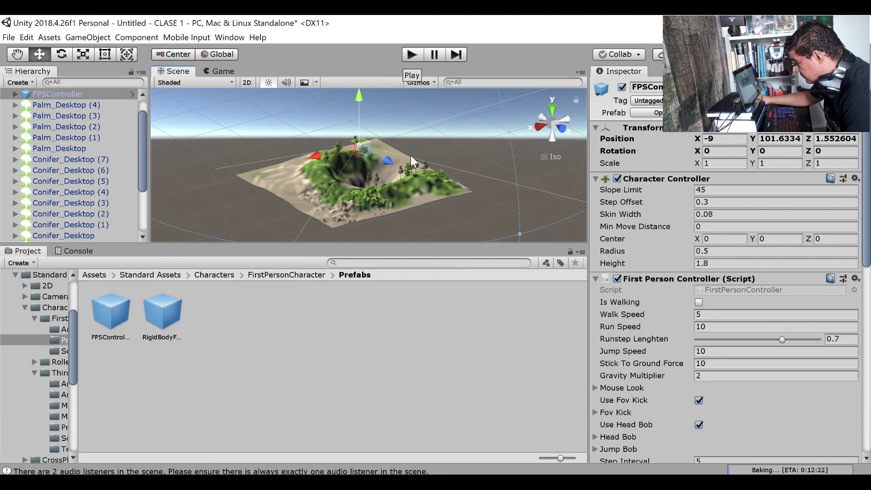
Open the Prefabs folder under Standard Assets > Environment > Water (Basic).
scroll(410, 156, up, 10)
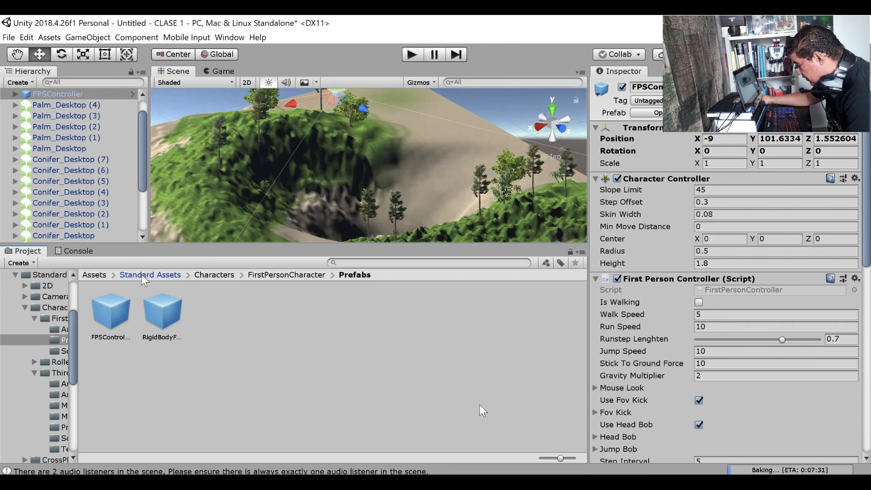
click(142, 275)
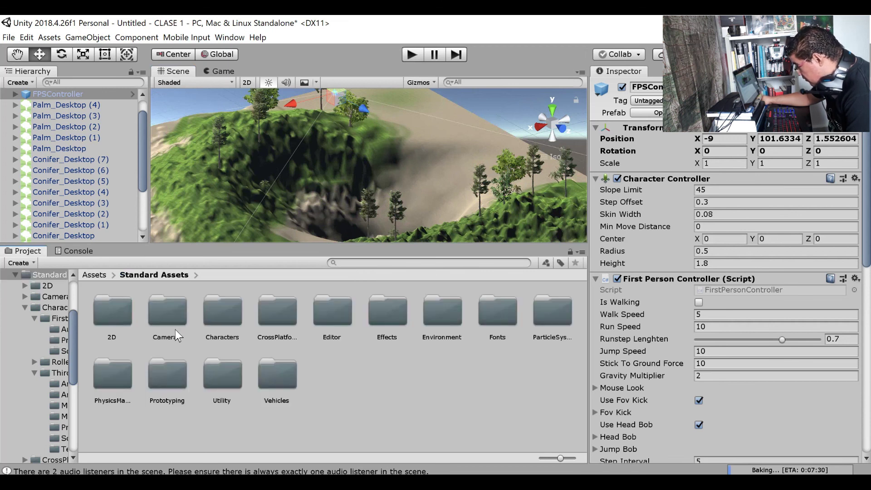
click(444, 316)
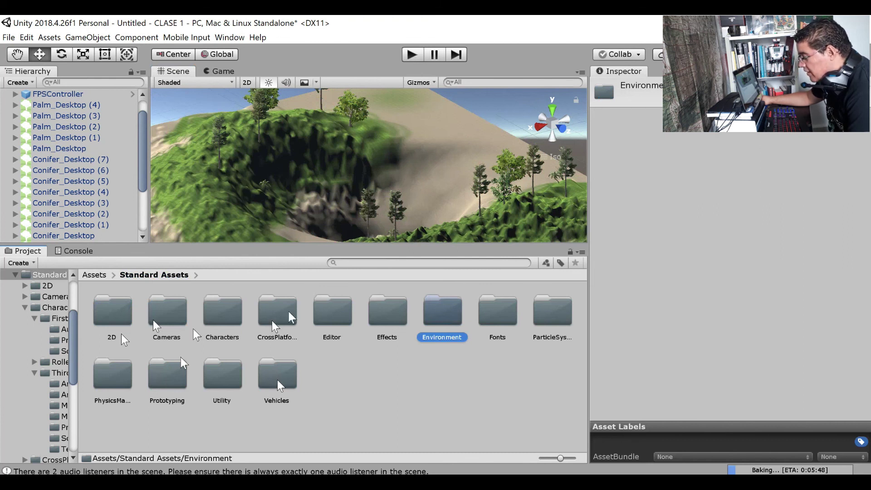
key(Return)
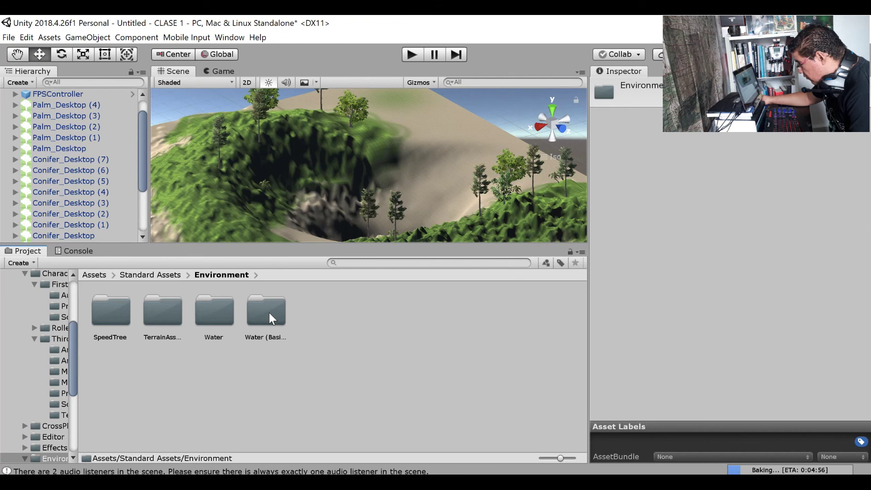
click(269, 319)
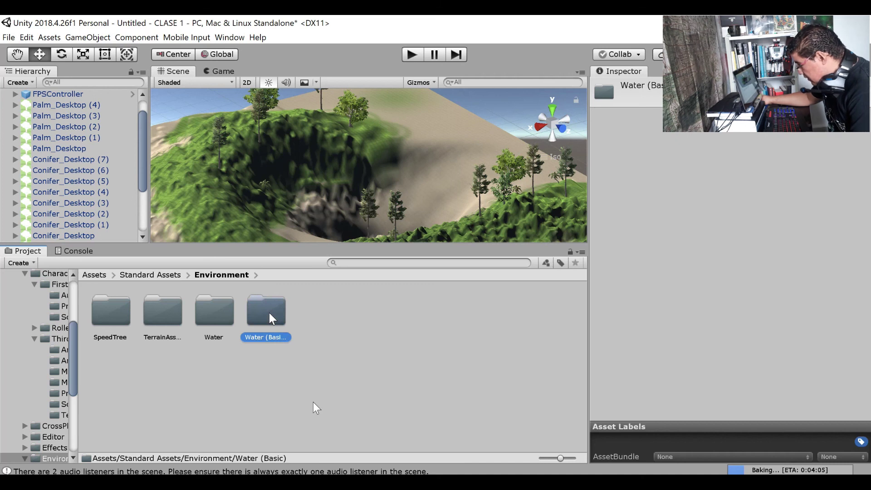
double_click(268, 314)
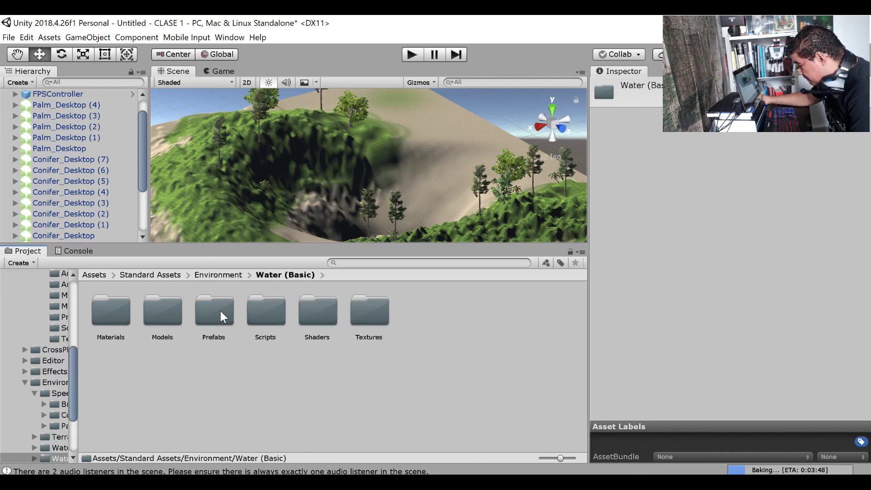
click(221, 312)
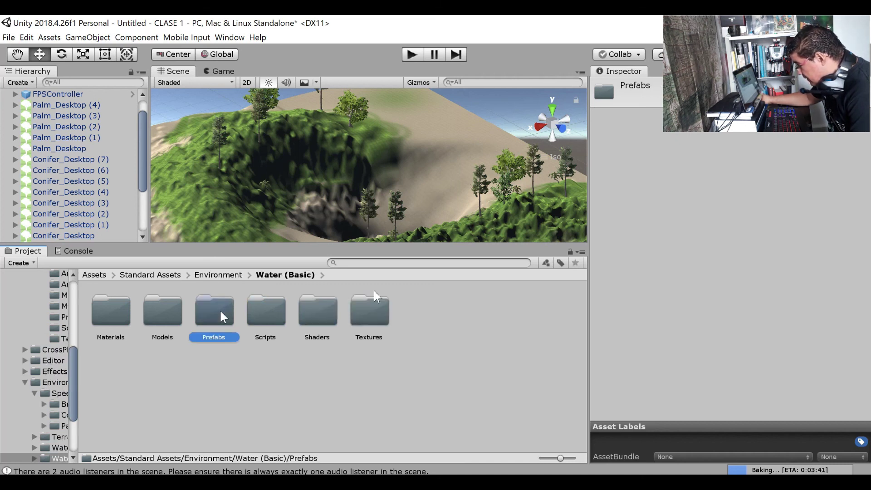
key(Return)
Compare the WaterBasicDaytime and WaterBasicNightime prefabs.
click(116, 314)
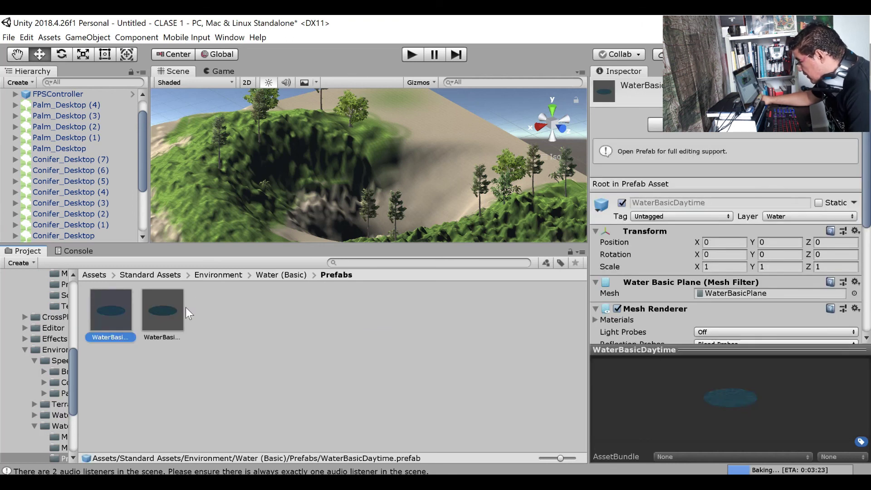
click(186, 307)
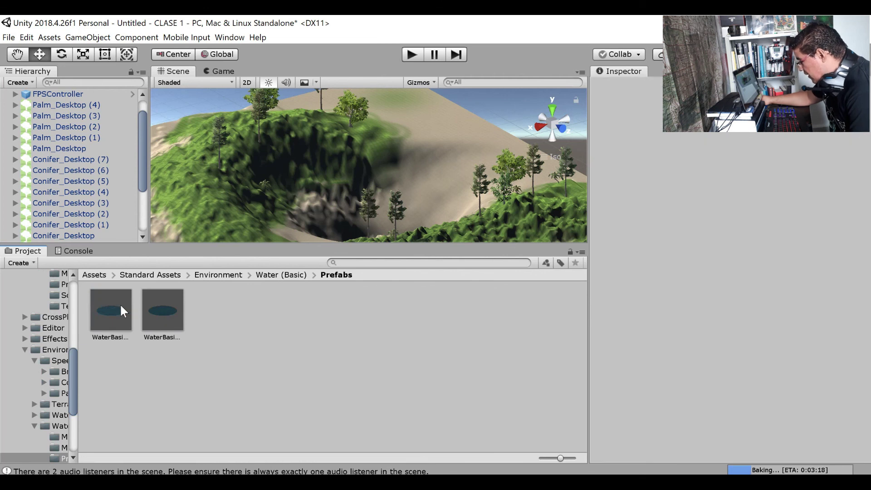
click(162, 310)
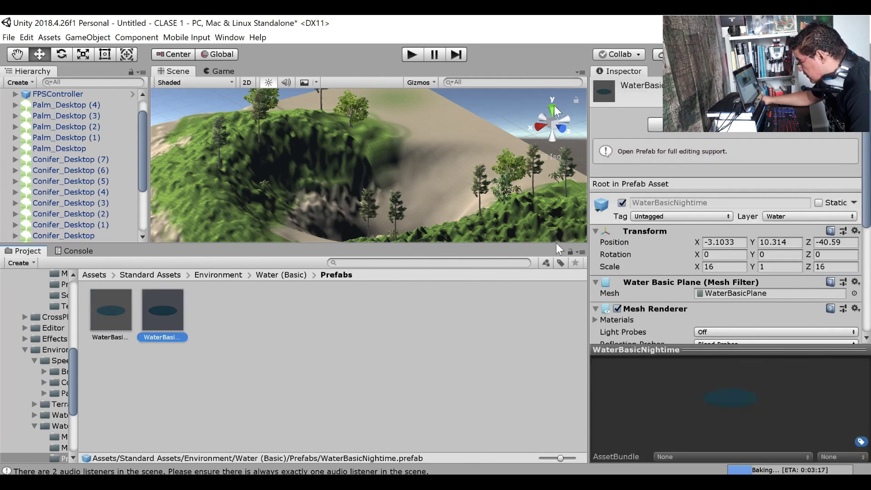
key(Left)
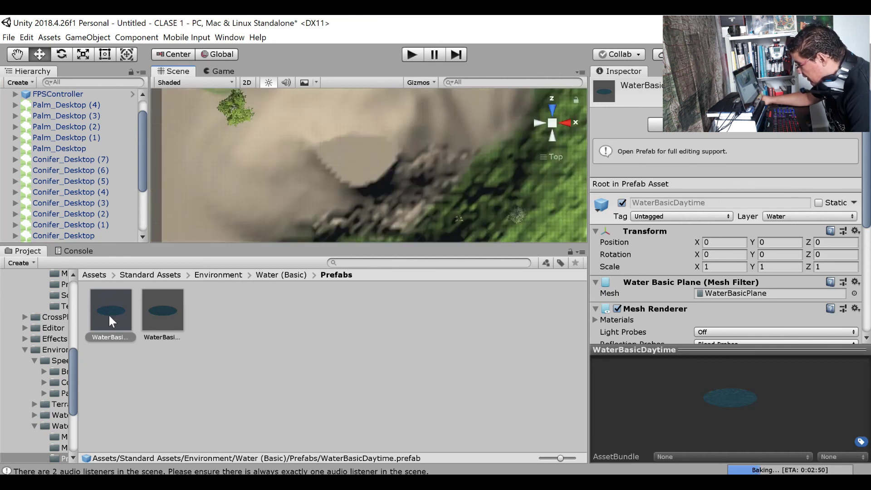
Place the WaterBasicDaytime prefab in the scene over the terrain near the crater, working from the Top view.
click(109, 314)
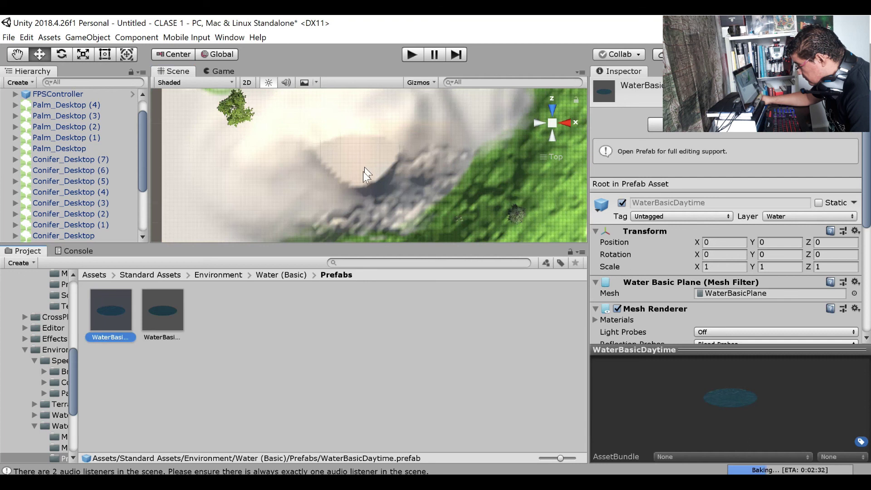
scroll(363, 171, down, 2)
scroll(362, 172, down, 2)
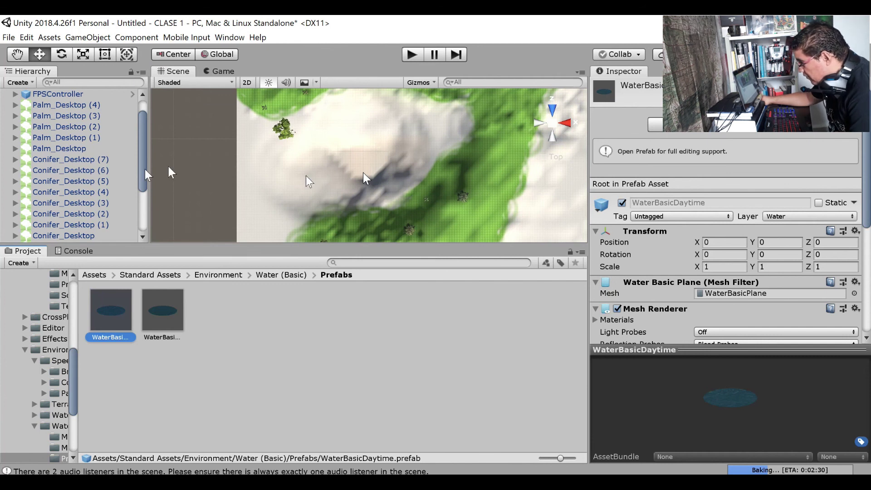
scroll(363, 172, down, 5)
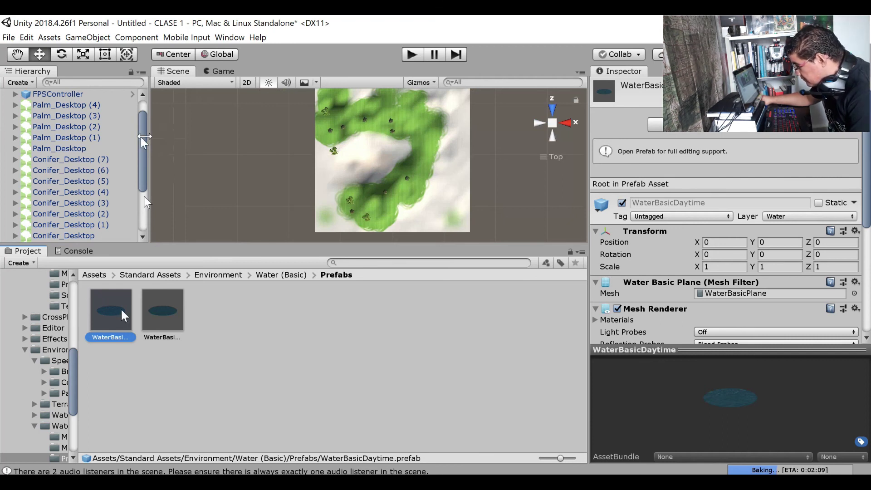
drag(392, 164, 394, 171)
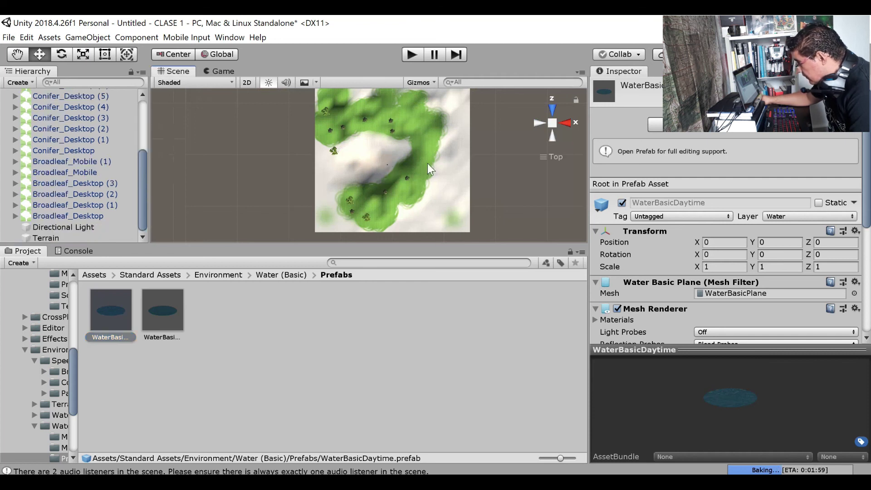
Set the WaterBasicDaytime object's X and Z positions to 0.
scroll(68, 159, up, 3)
click(58, 94)
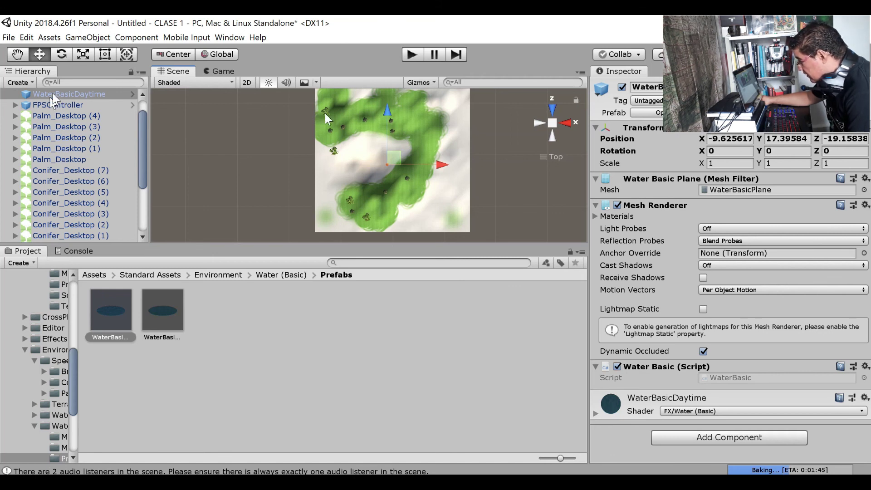
click(721, 137)
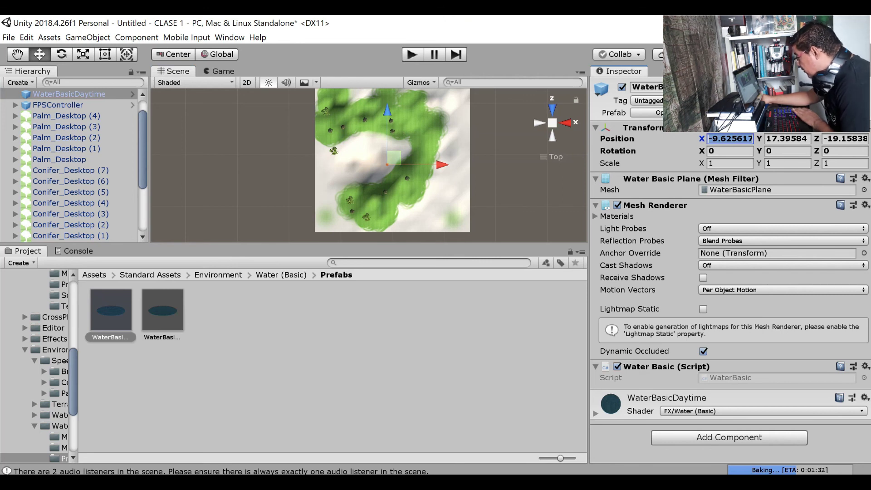
text(0)
key(Tab)
key(Tab)
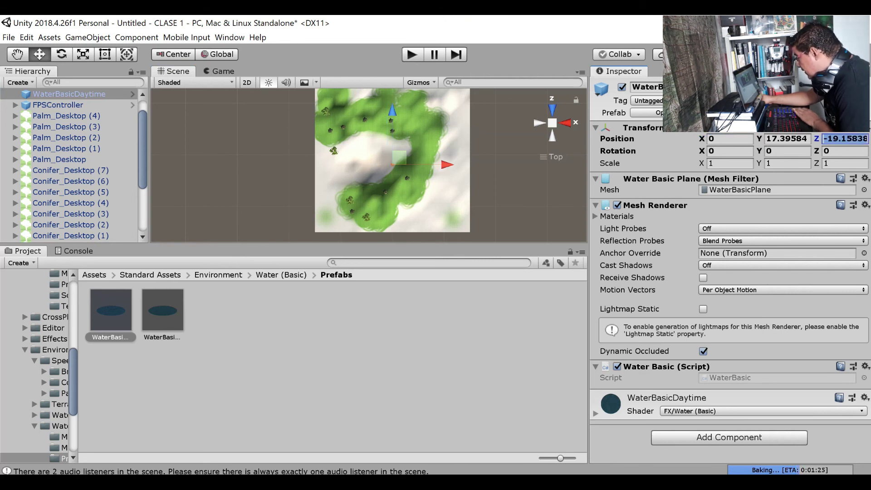
text(0)
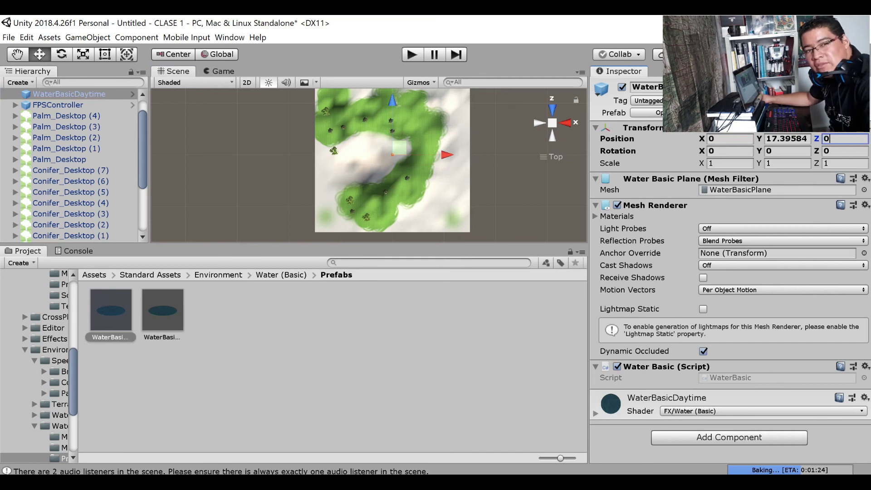
click(791, 139)
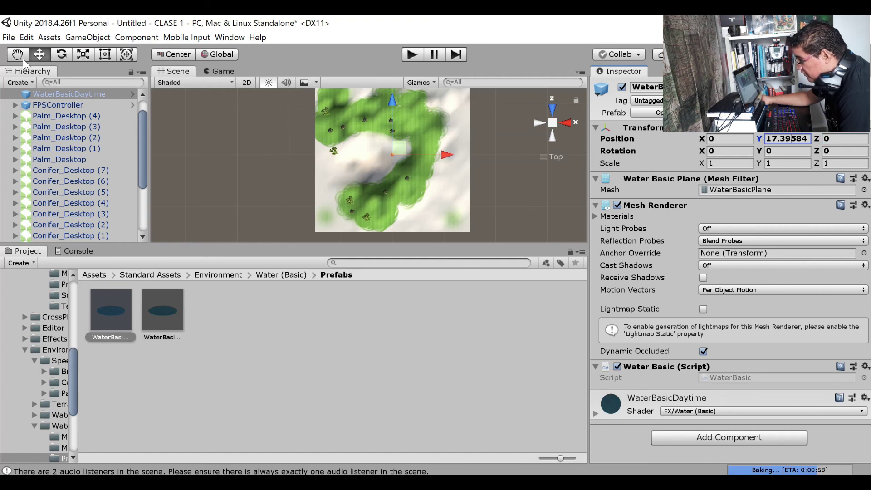
Try to stretch the water plane along its X axis to a scale of 1.8, and undo the change.
click(83, 58)
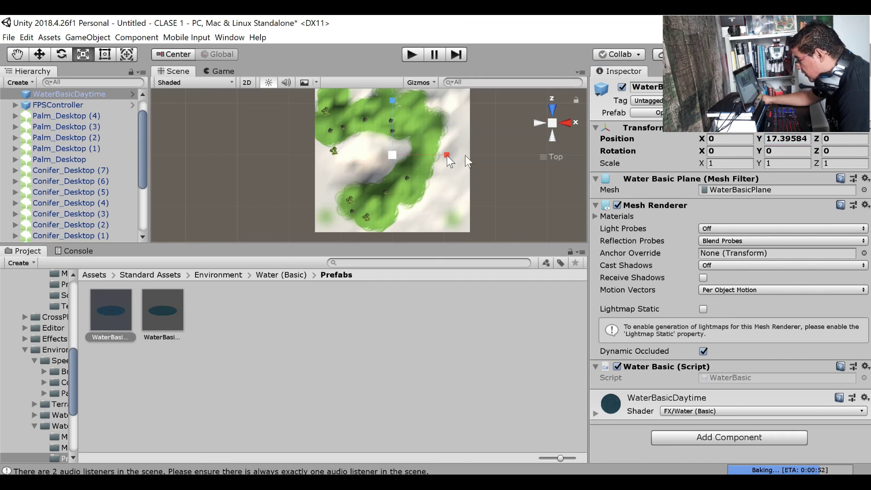
drag(447, 155, 481, 156)
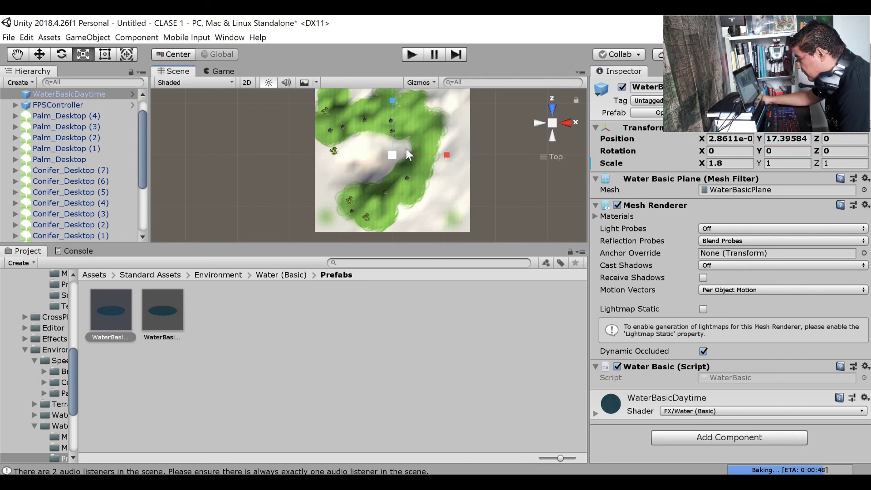
scroll(411, 148, up, 3)
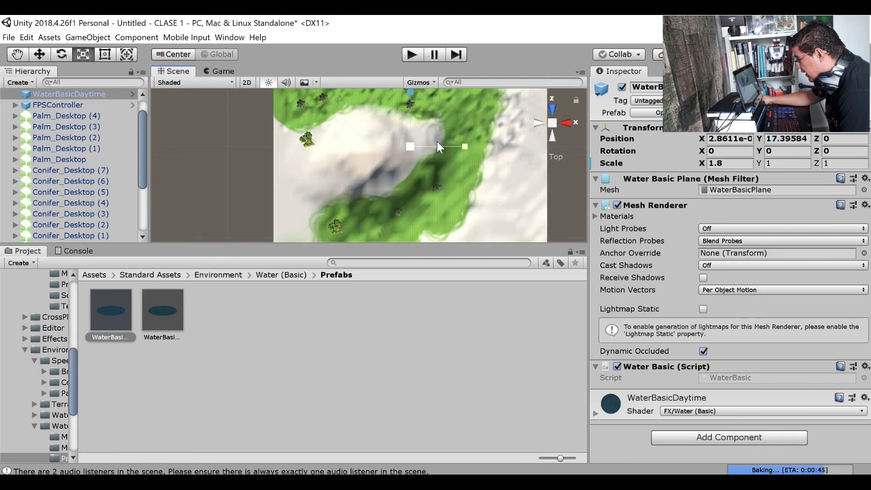
scroll(437, 142, up, 4)
scroll(450, 132, down, 1)
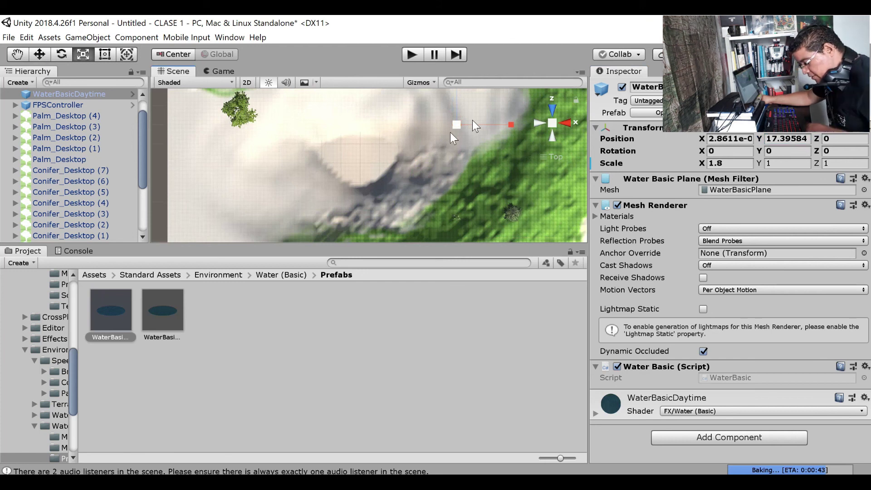
scroll(473, 121, up, 1)
scroll(471, 120, up, 1)
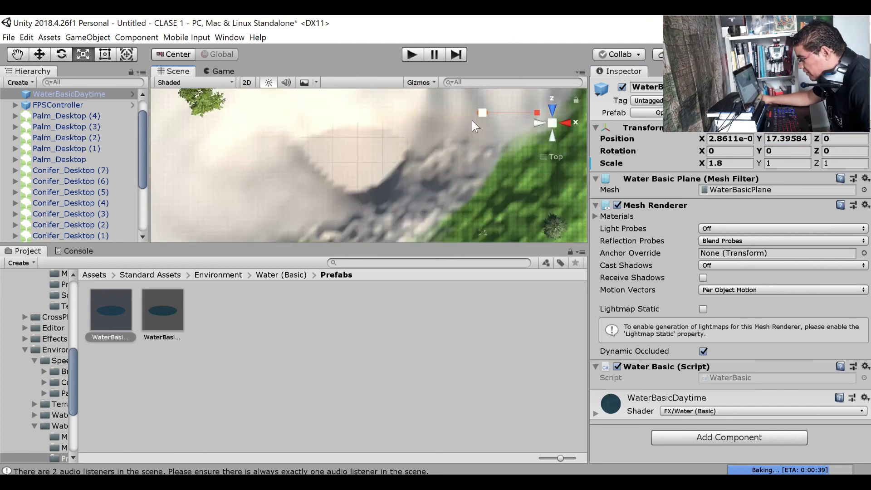
key(ctrl+z)
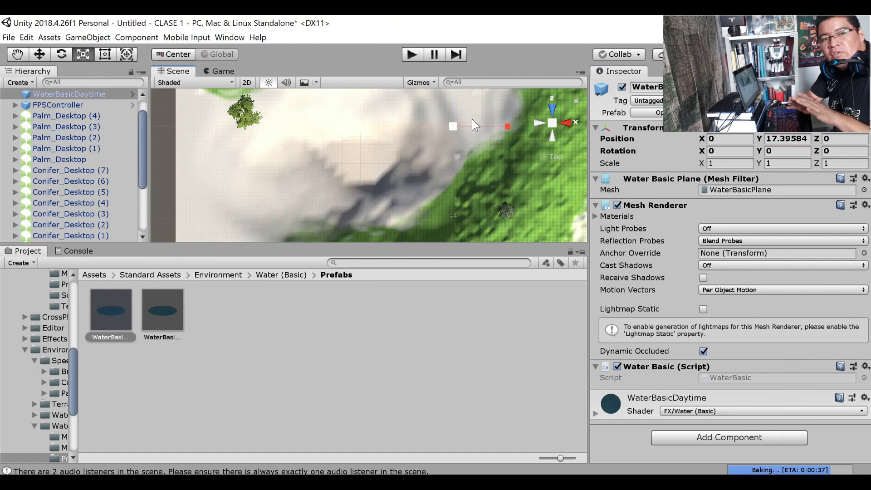
Scale the water plane uniformly to about 289.49 on all axes so it extends past the whole terrain.
scroll(472, 119, down, 1)
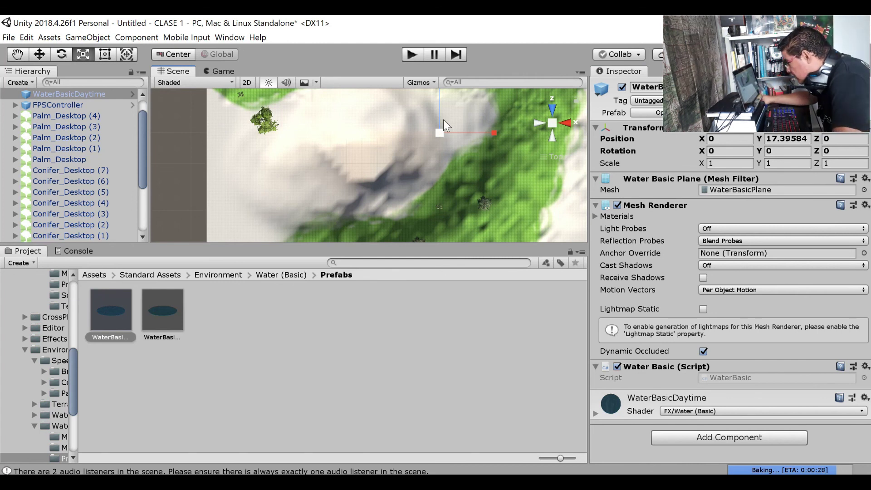
scroll(438, 132, down, 3)
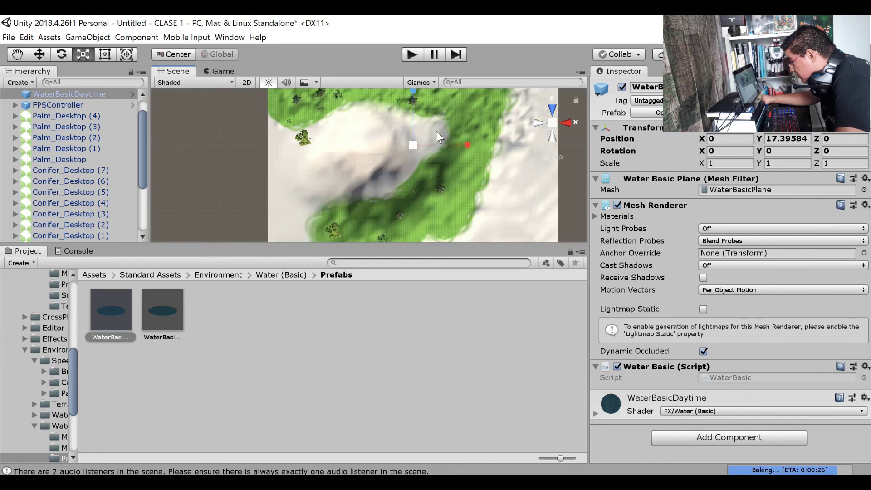
drag(413, 145, 563, 113)
drag(671, 95, 480, 110)
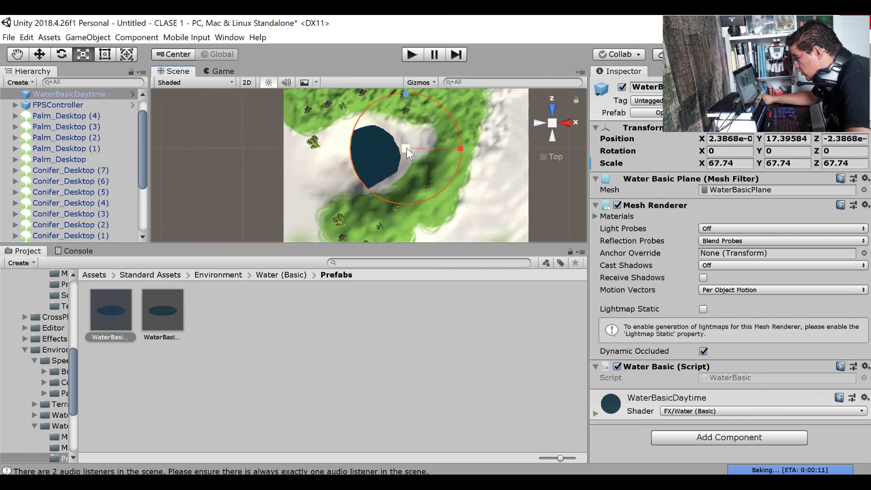
drag(406, 148, 624, 78)
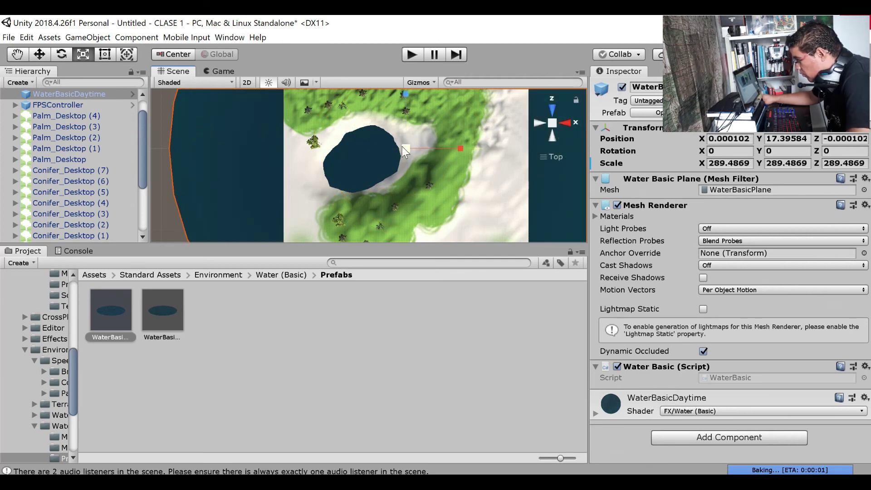
scroll(402, 146, down, 1)
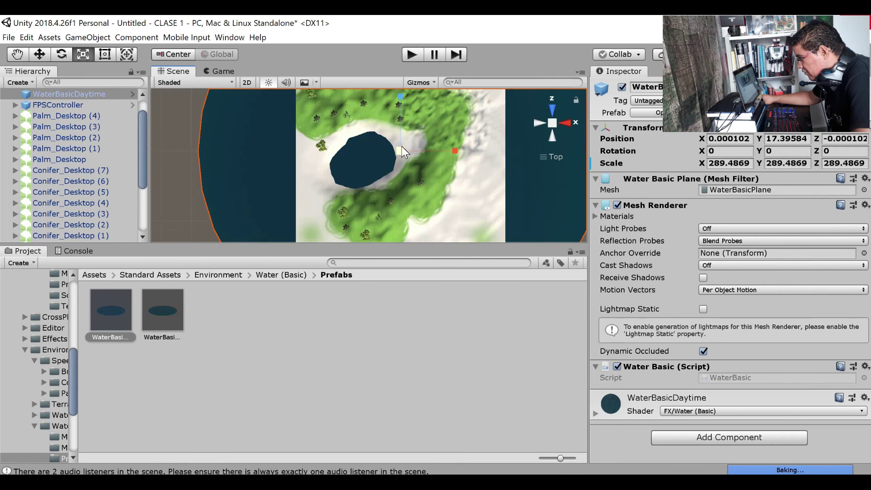
scroll(401, 146, down, 3)
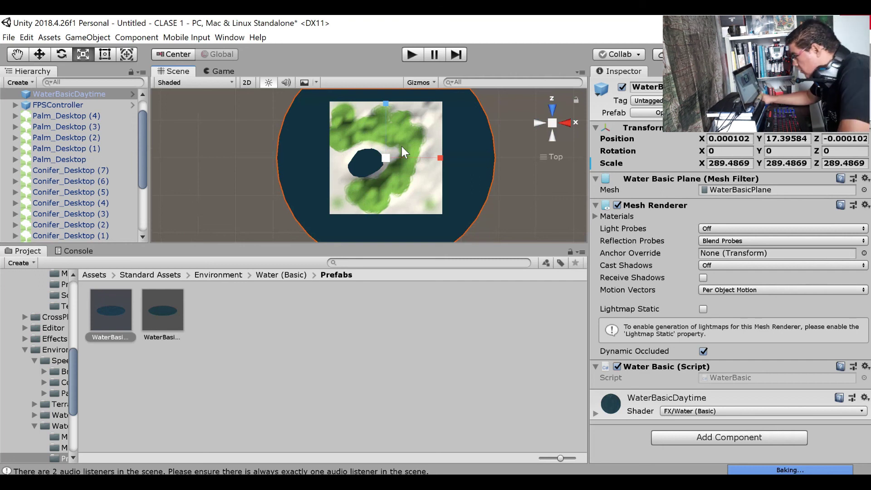
Raise the water plane along the Y axis to Y 37 so it floods the crater and the terrain's lower parts.
click(552, 109)
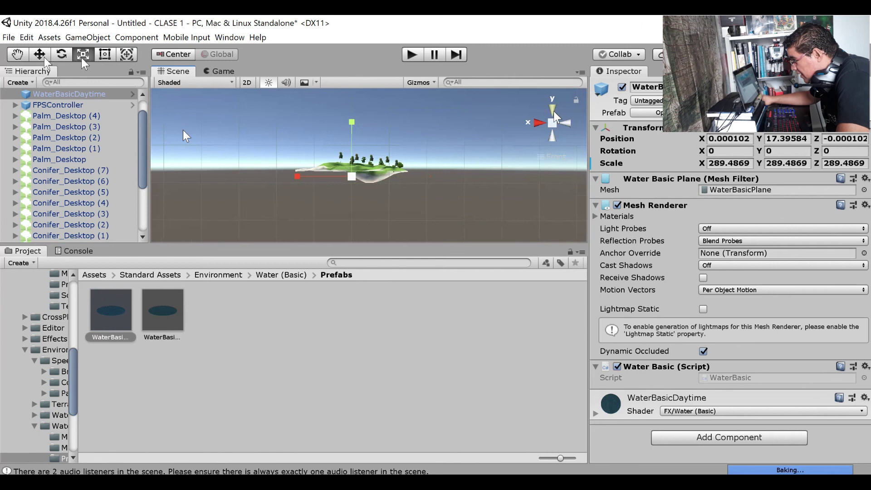
click(42, 59)
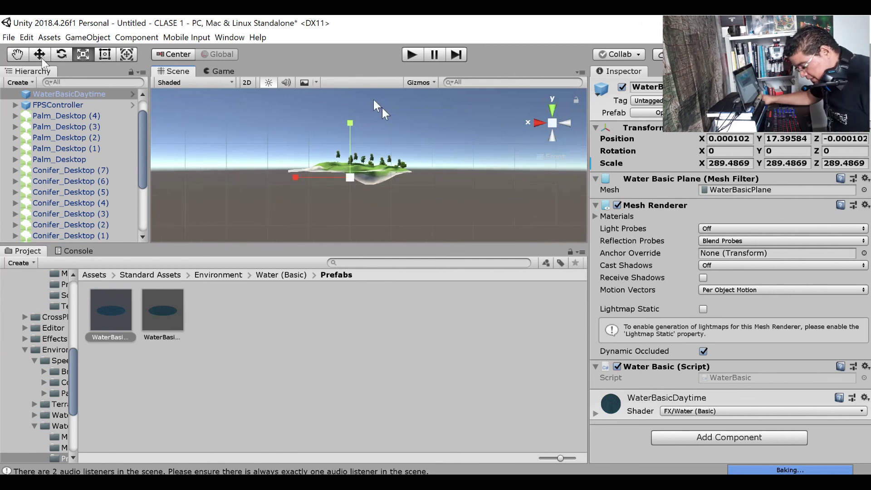
right_drag(377, 107, 293, 174)
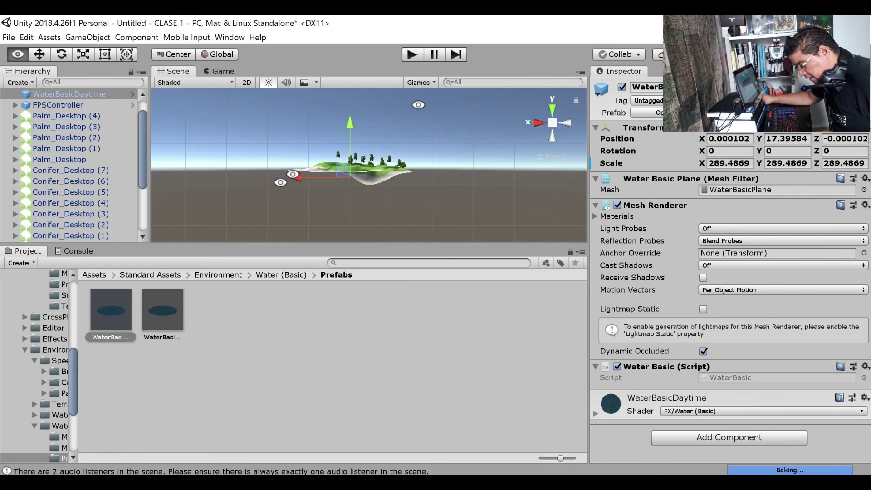
alt+drag(418, 105, 191, 195)
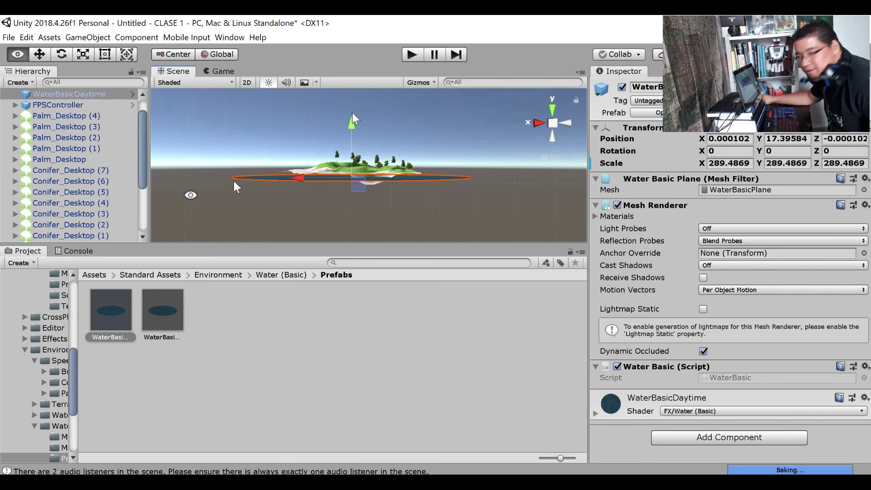
alt+drag(234, 181, 354, 113)
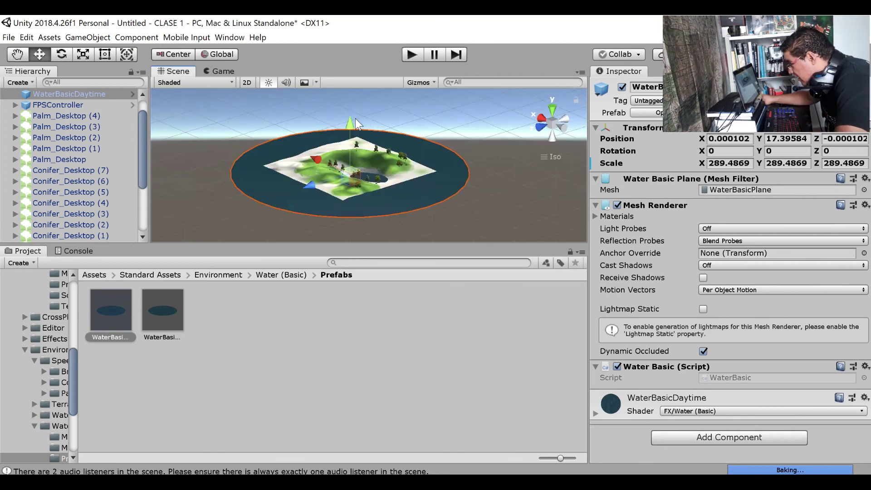
drag(350, 120, 350, 115)
scroll(402, 147, up, 10)
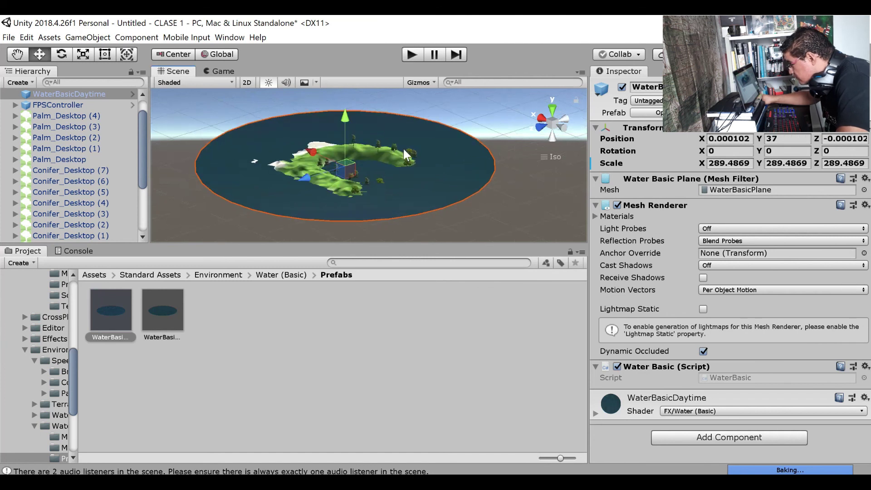
scroll(403, 147, up, 5)
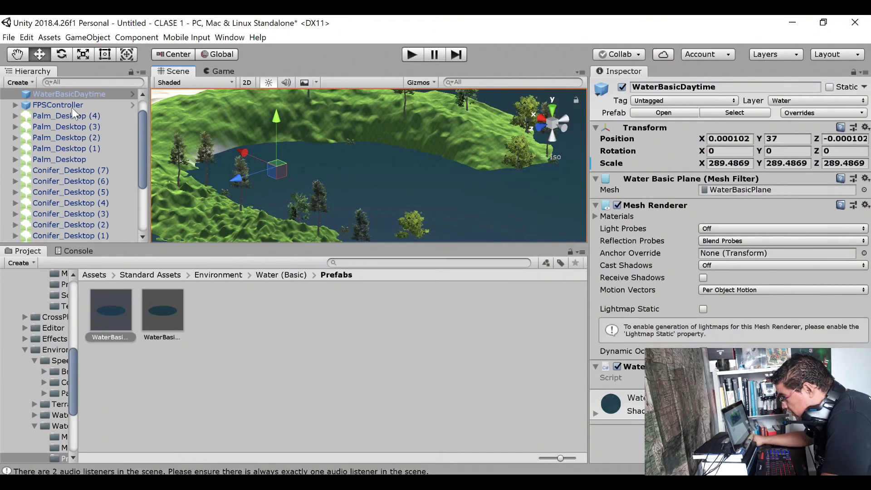
Move the FPSController to X 64.4, Z -14 over the grassy land outside the water, working from the Top view.
click(72, 109)
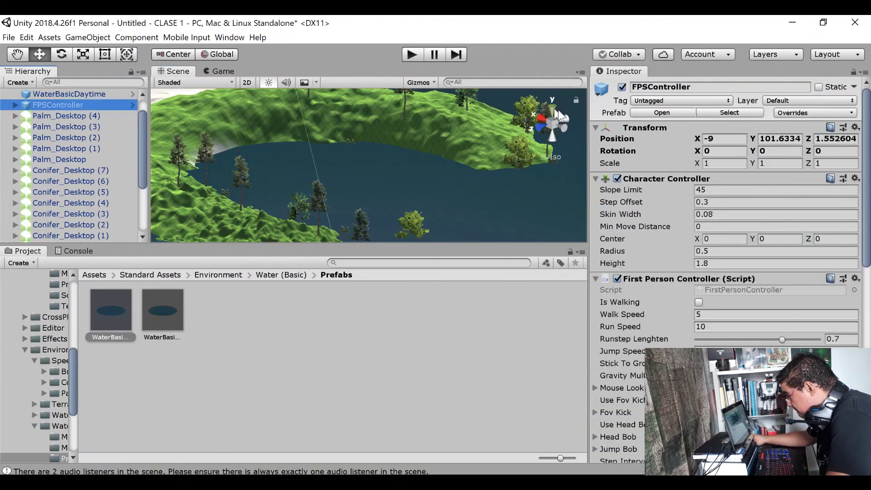
click(557, 112)
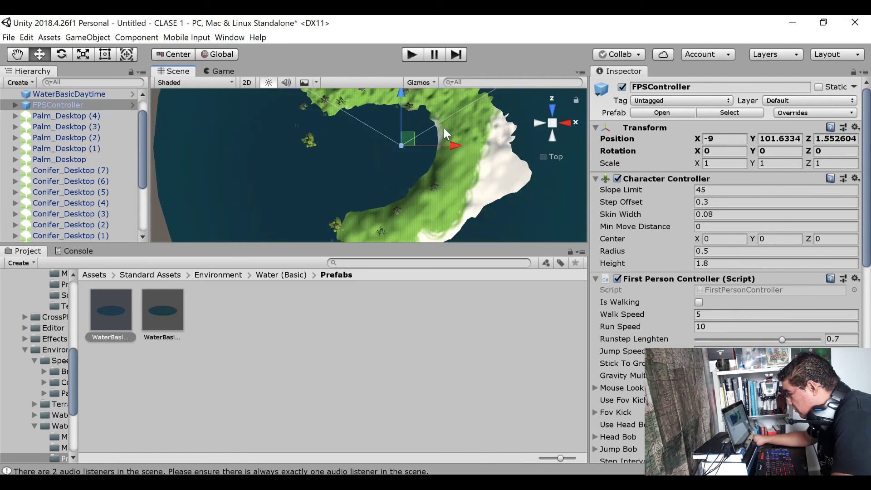
drag(442, 145, 518, 150)
drag(452, 96, 449, 113)
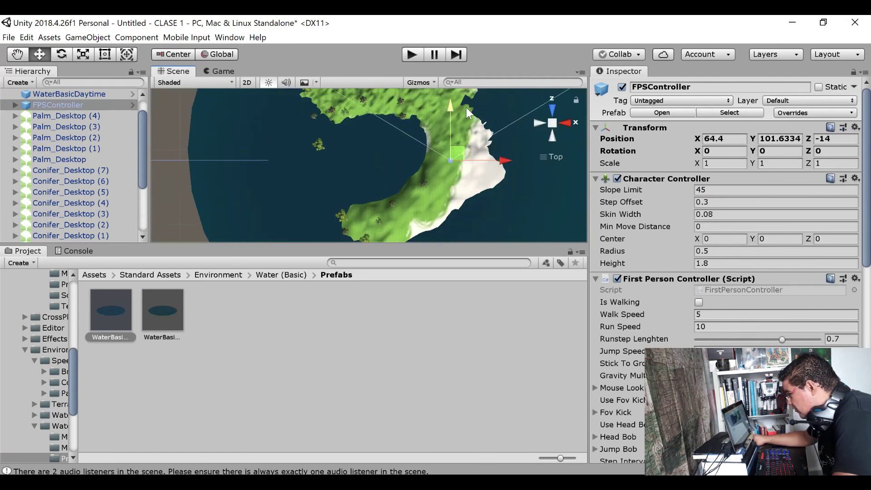
Move the FPSController along the X axis to X 60.7, and play-test the scene by walking forward before stopping the game.
click(552, 109)
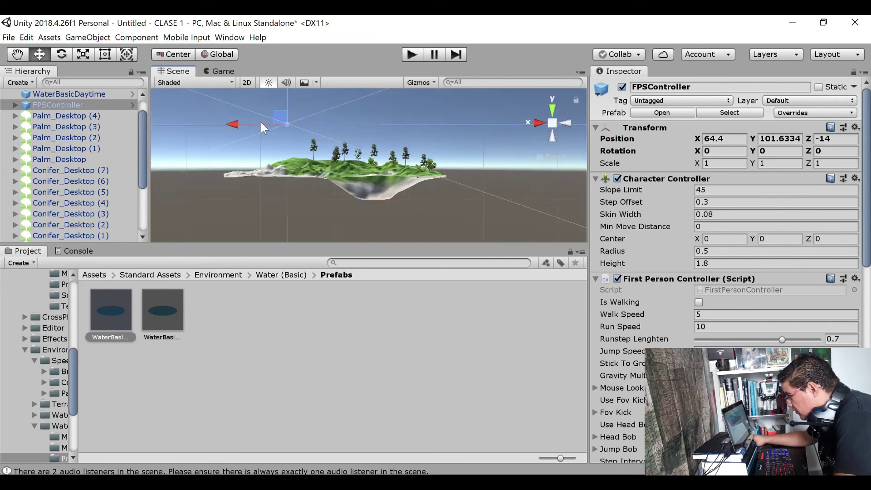
drag(238, 123, 244, 123)
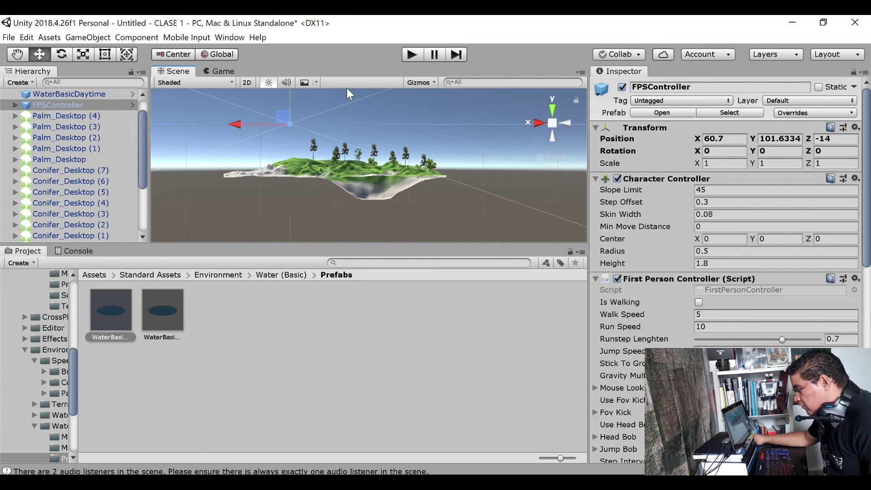
click(410, 57)
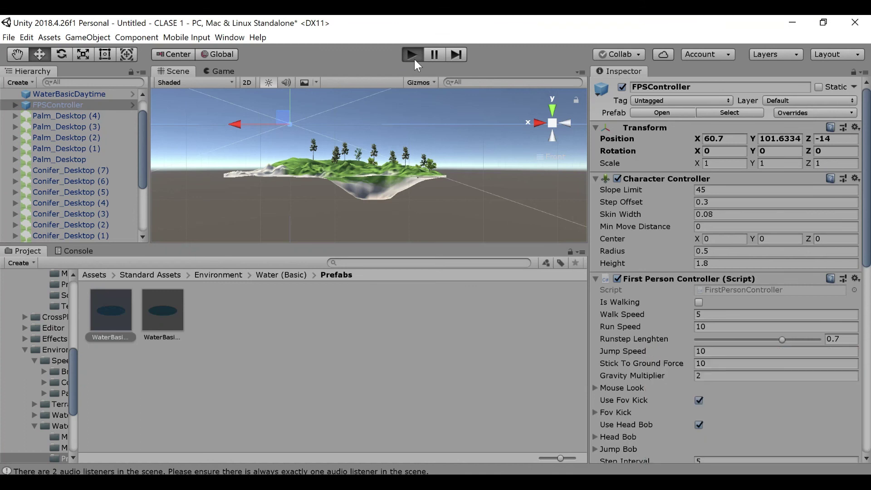
key(w)
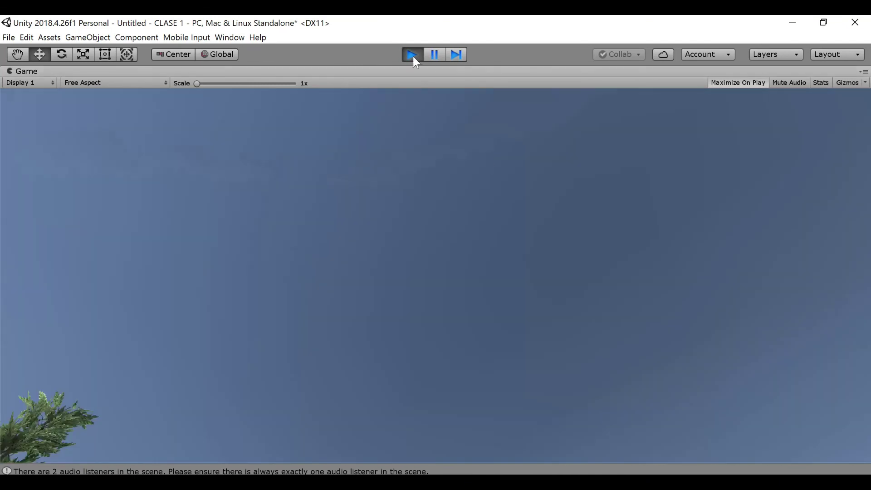
click(412, 56)
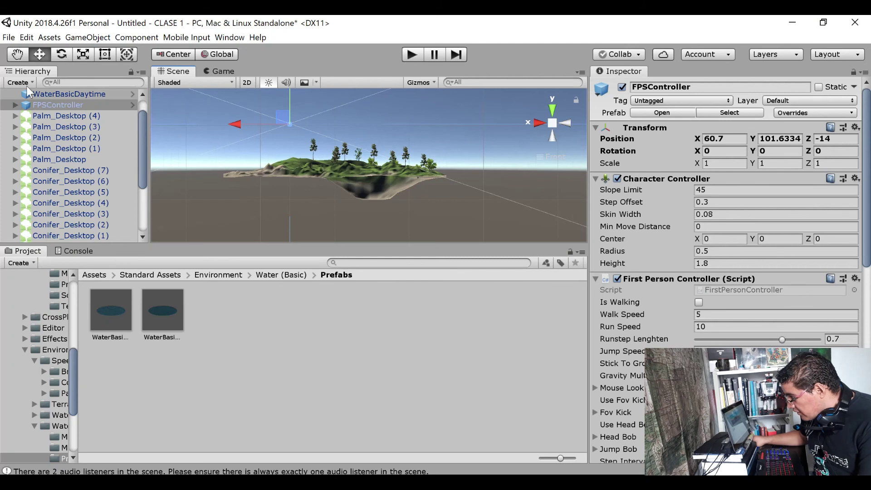
Add a Wind Zone to the scene and move it to X -23.8, Y 58.6, above the water among the trees.
click(25, 82)
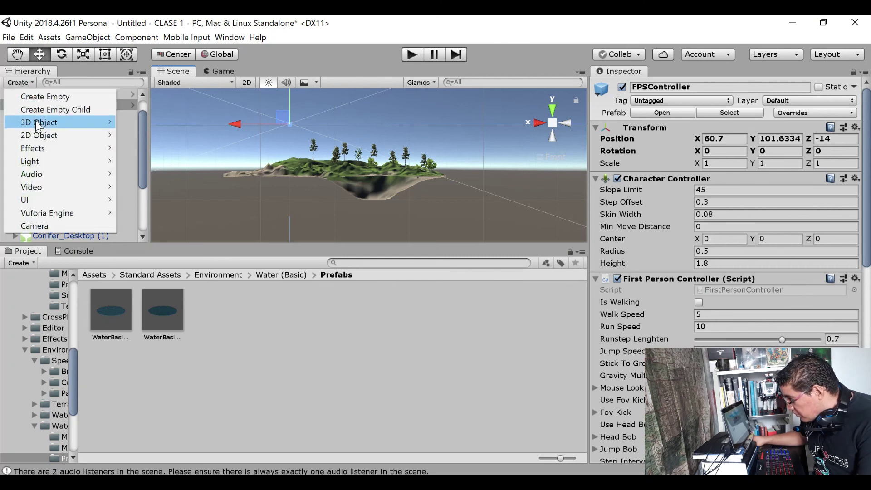
mouse_move(36, 122)
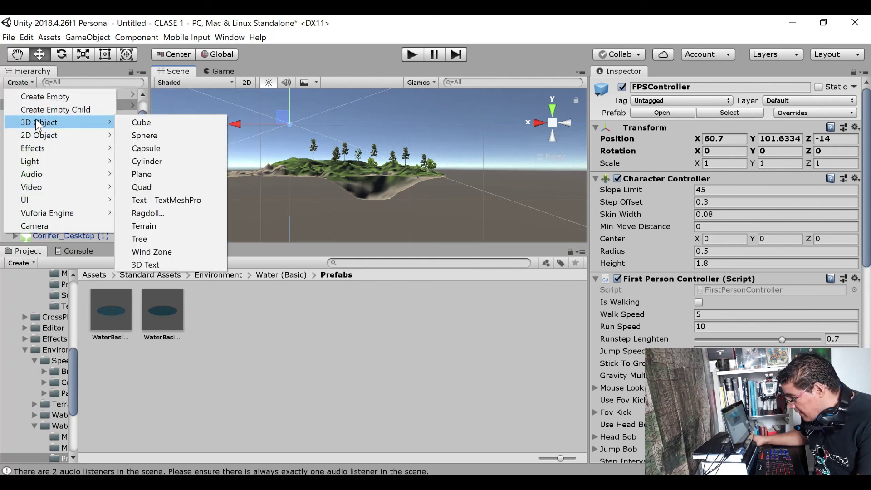
click(180, 249)
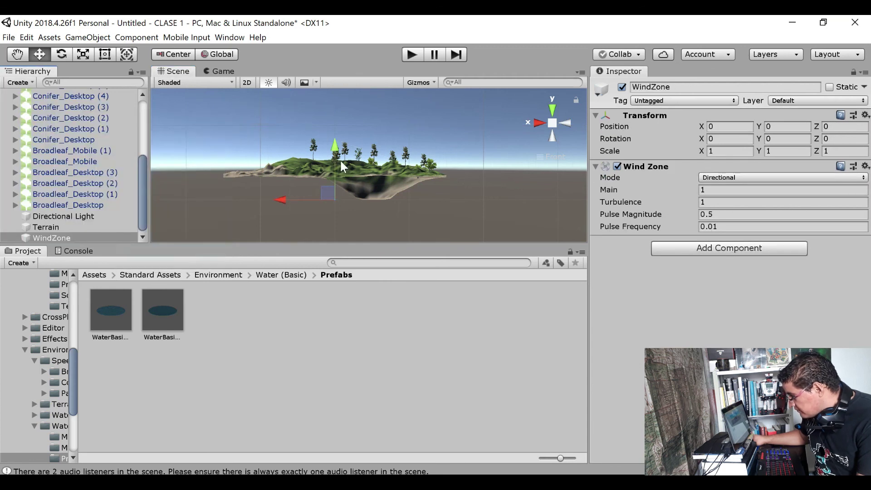
drag(336, 149, 332, 100)
drag(287, 153, 299, 155)
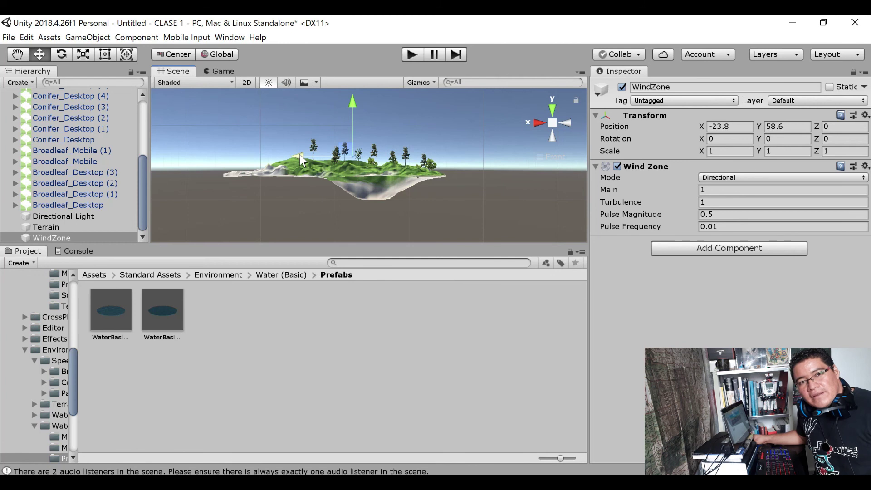
double_click(83, 238)
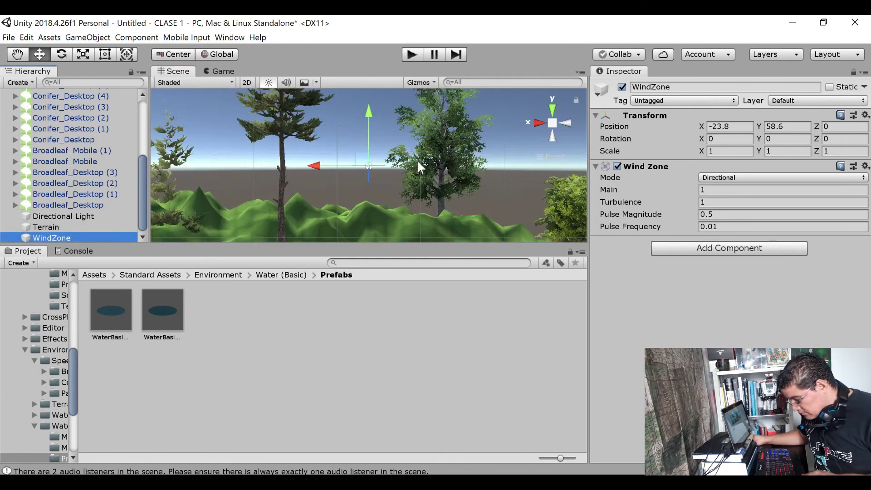
alt+drag(411, 144, 370, 248)
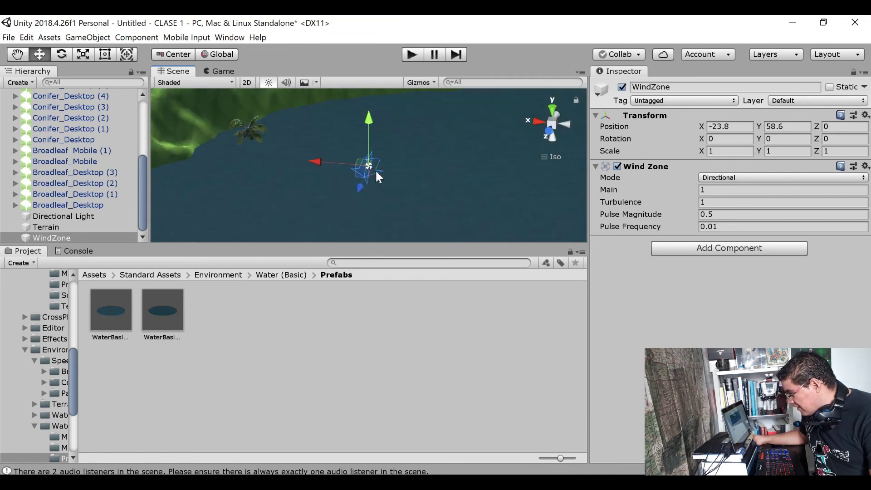
scroll(376, 171, up, 7)
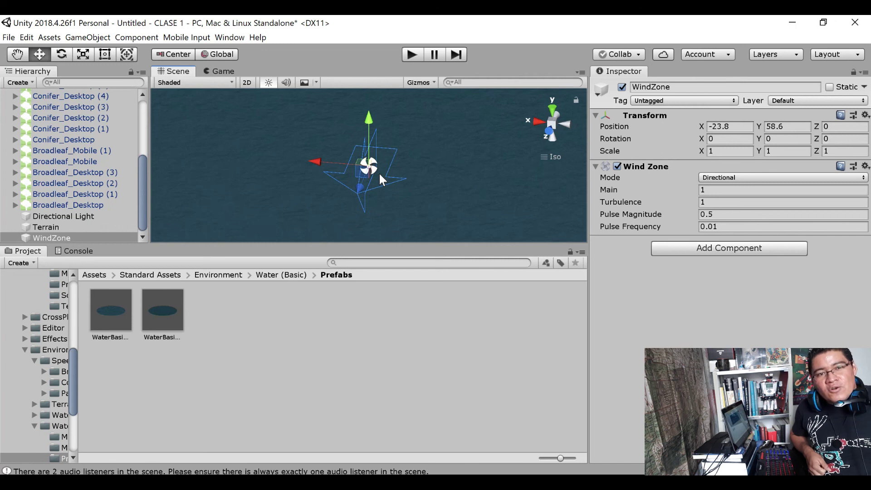
Play the scene and walk the first-person character over the grassy hills toward the water to check the trees' wind movement.
key(ctrl+p)
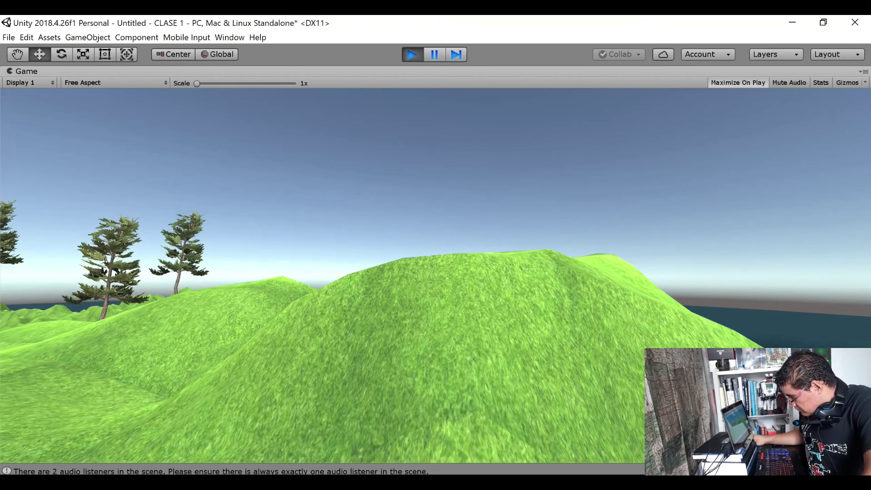
key(w)
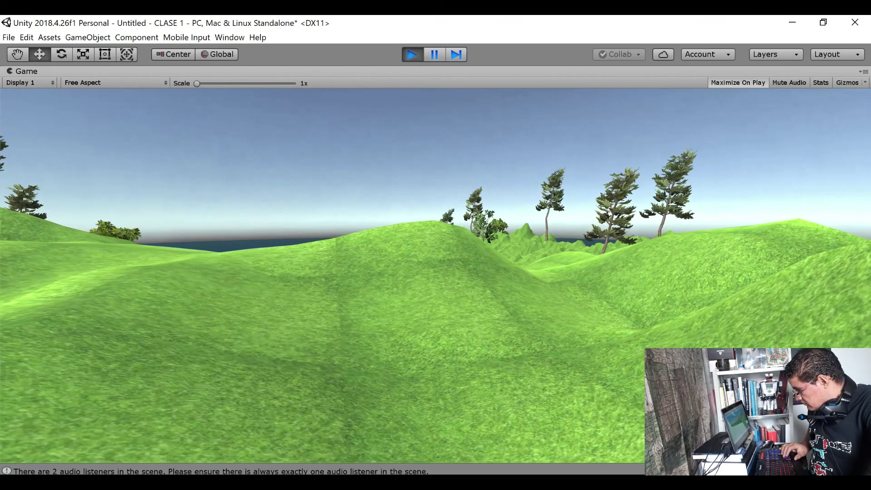
key(w)
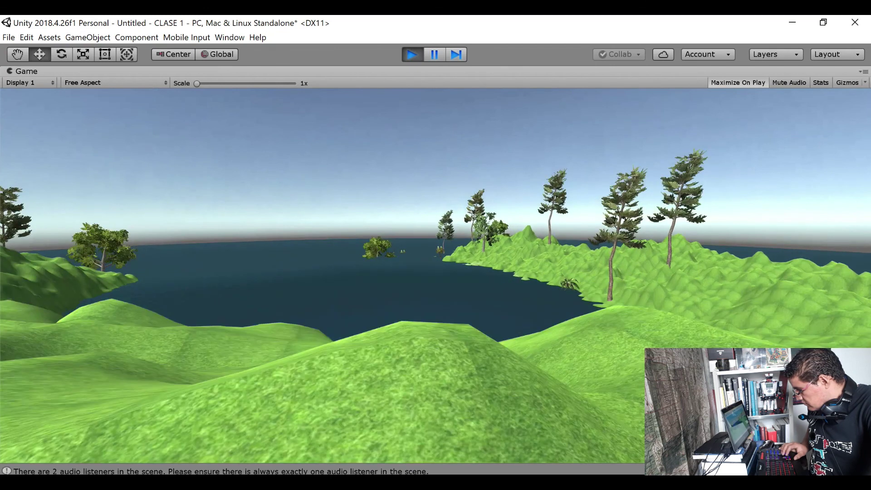
key(w)
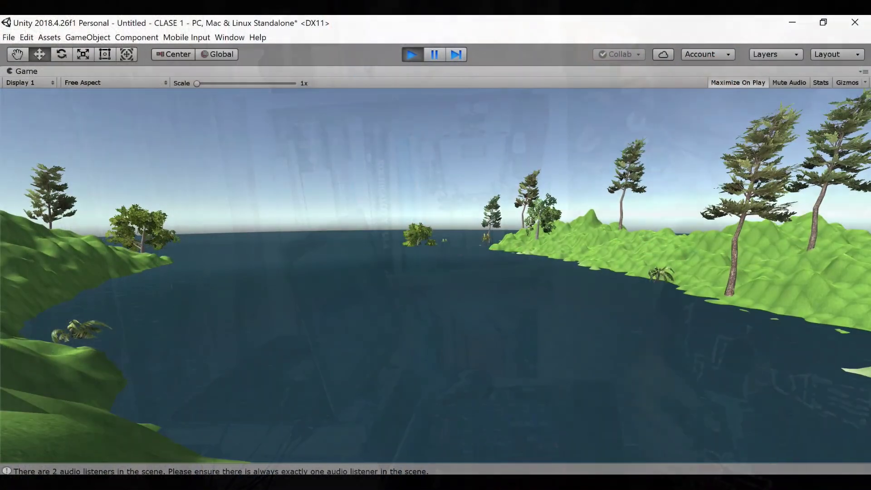
key(w)
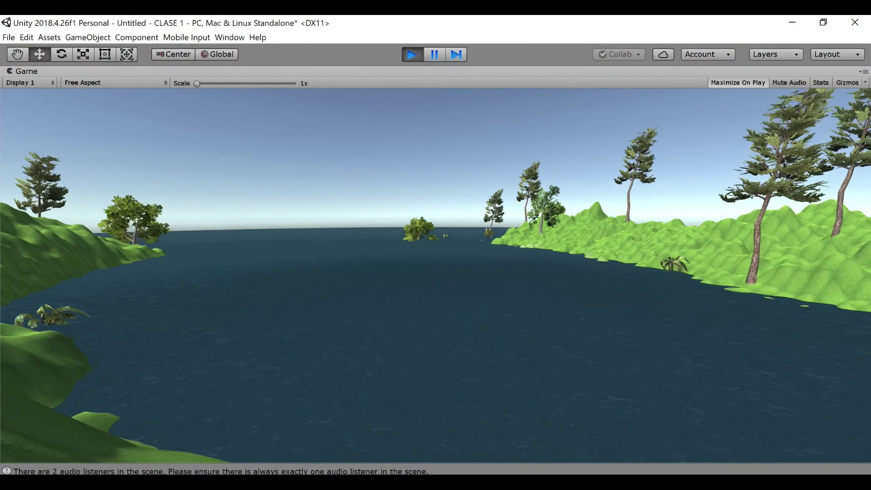
key(w)
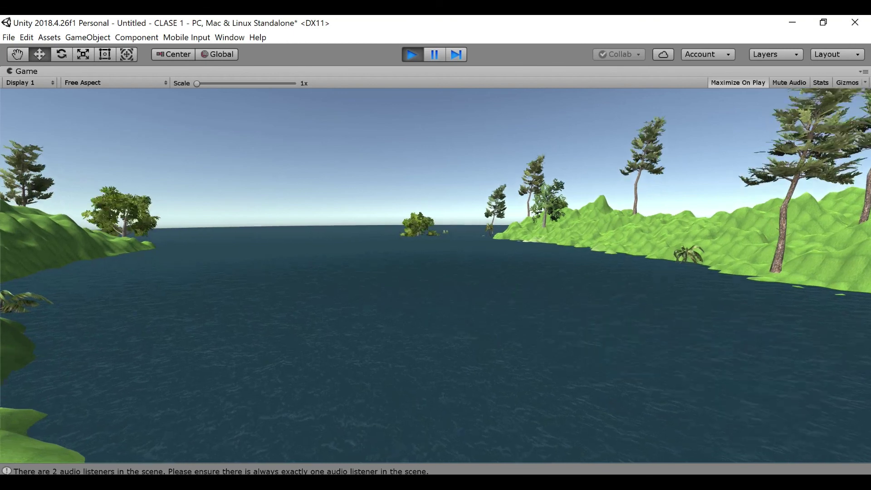
key(w)
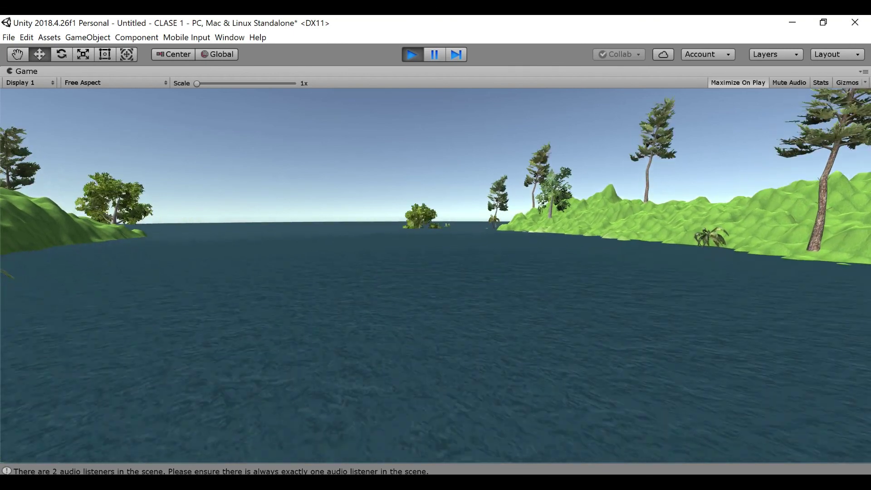
key(w)
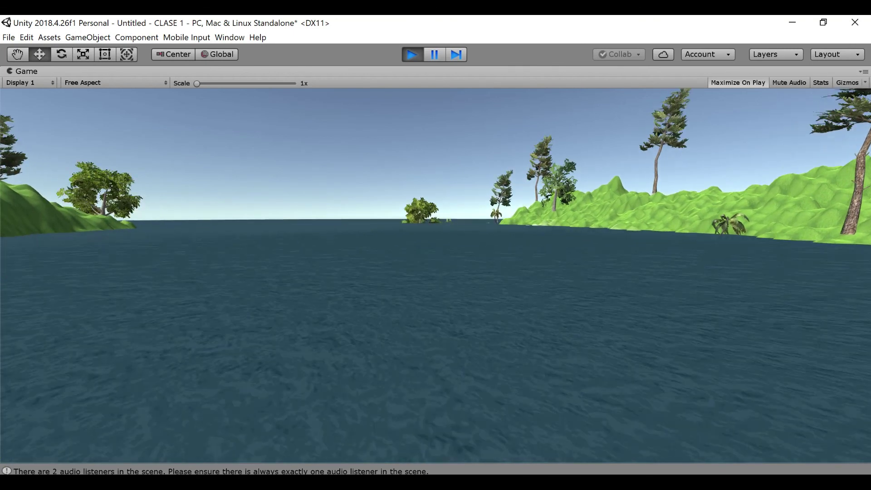
key(w)
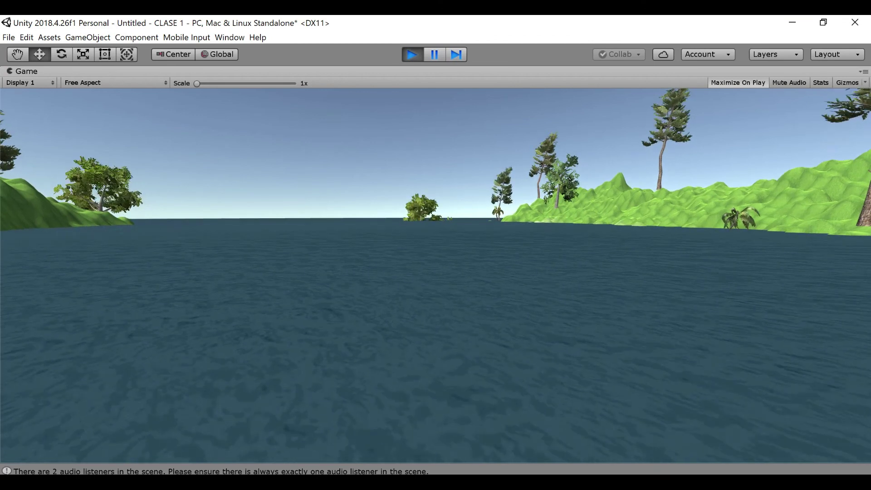